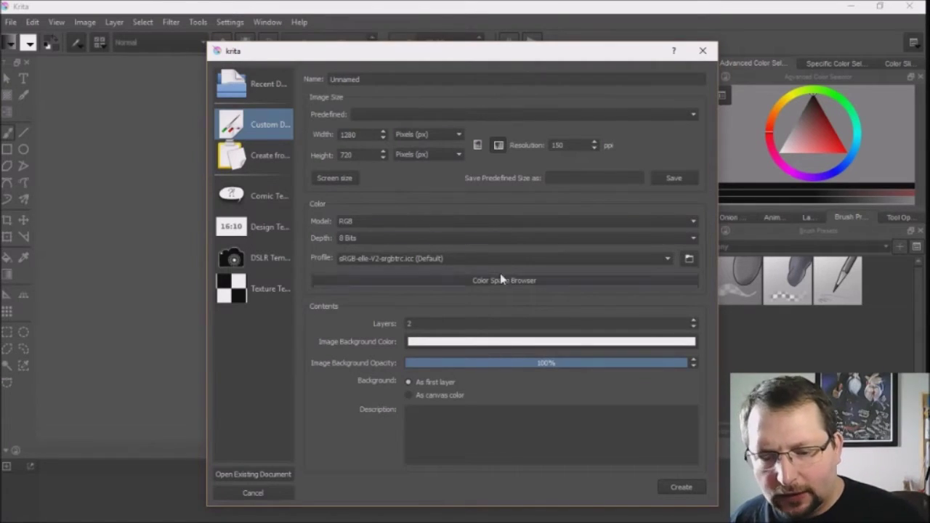
Create a 1280 by 720 px RGB document and sketch the grinning fruit character near the canvas's right edge on frame 1
click(683, 486)
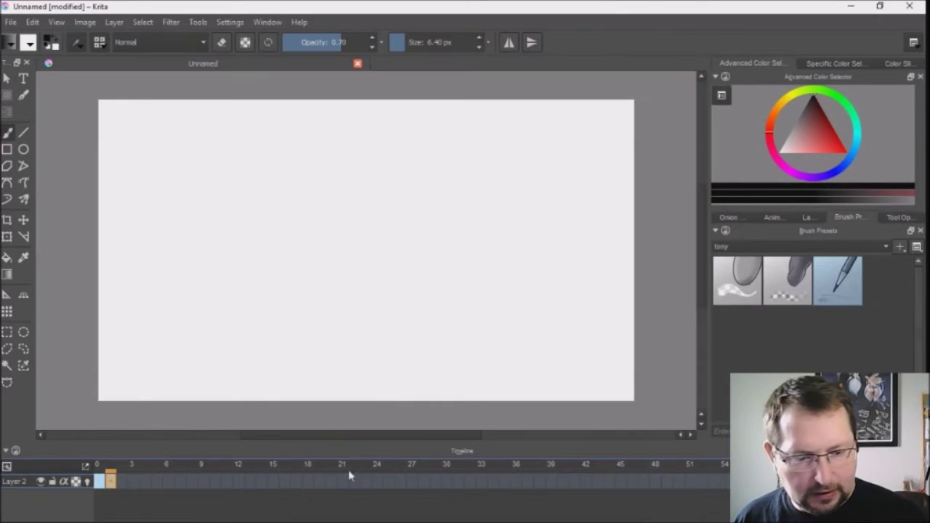
click(774, 217)
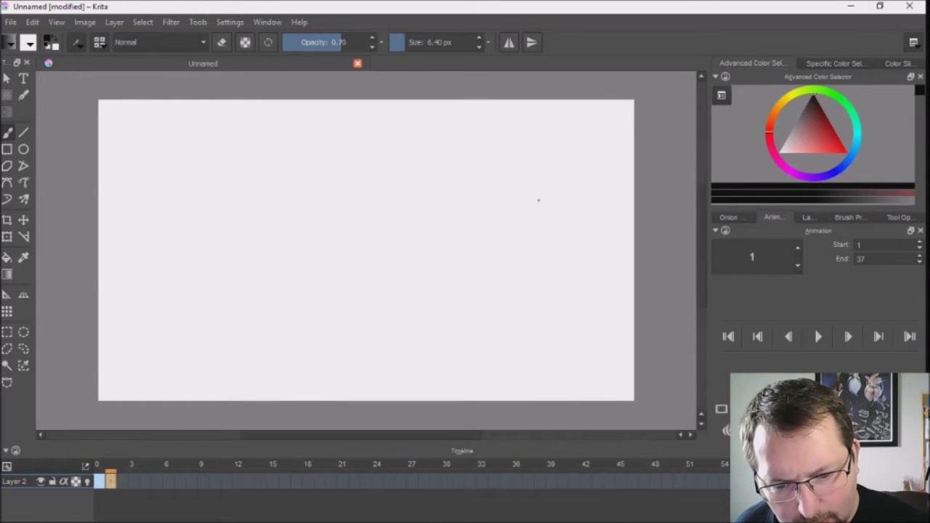
drag(553, 242, 555, 194)
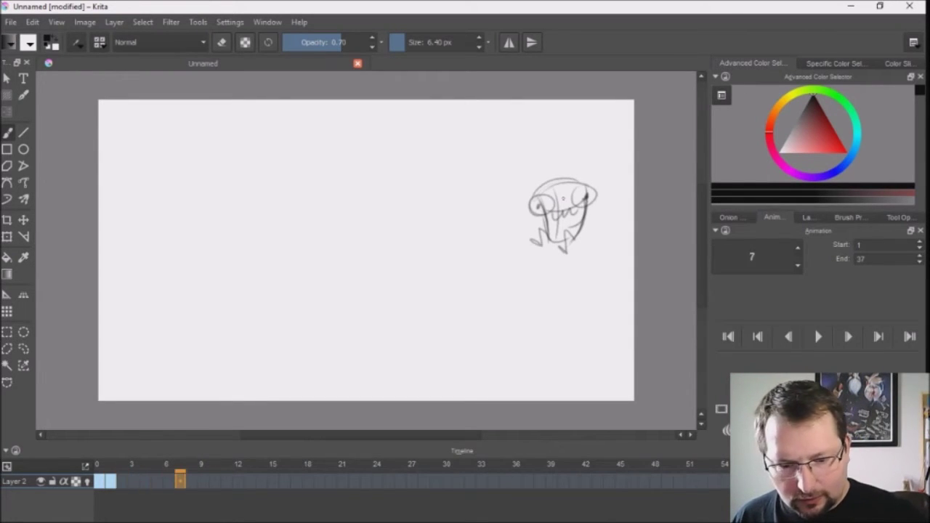
Step forward through the frames after frame 1 to check how the drawing holds over time
key(Right)
key(Right)
key(Right)
key(Right)
key(Right)
key(Right)
key(Right)
key(Right)
key(Right)
key(Right)
key(Right)
key(Right)
key(Right)
key(Right)
key(Right)
key(Right)
key(Right)
key(Right)
key(Right)
key(Right)
key(Right)
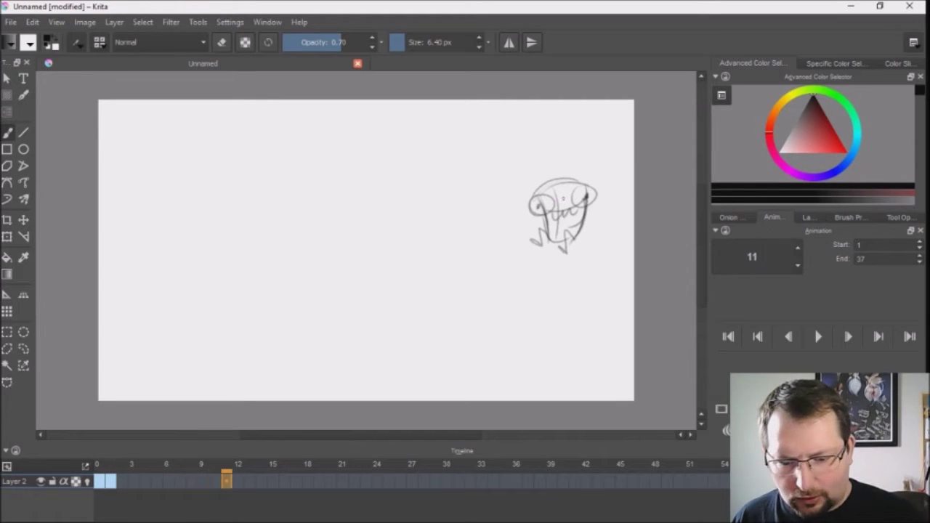
Copy the frame 1 keyframe to frame 37 so the swing ends on its starting pose
click(111, 480)
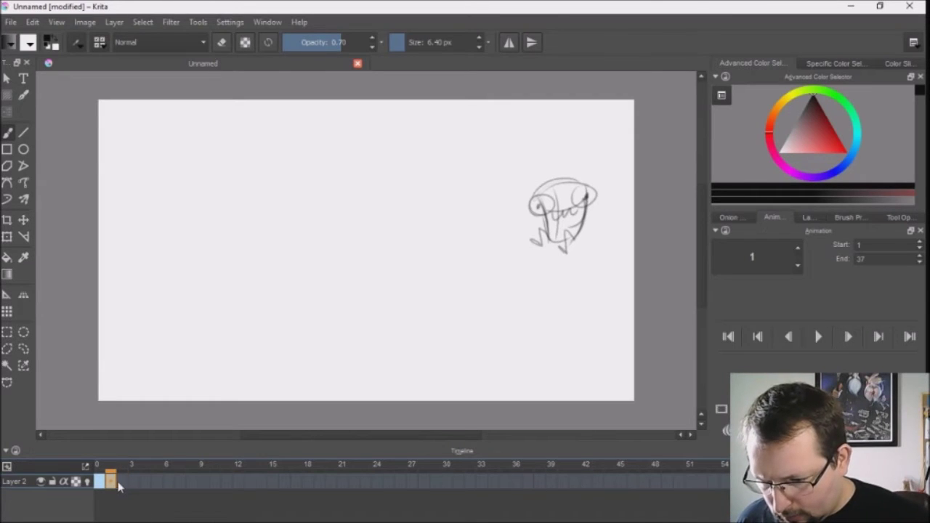
drag(138, 482, 429, 478)
drag(507, 475, 528, 482)
Add a blank keyframe at frame 19, enable onion skinning, and sketch the character's opposite swing pose near the canvas's left edge
click(321, 479)
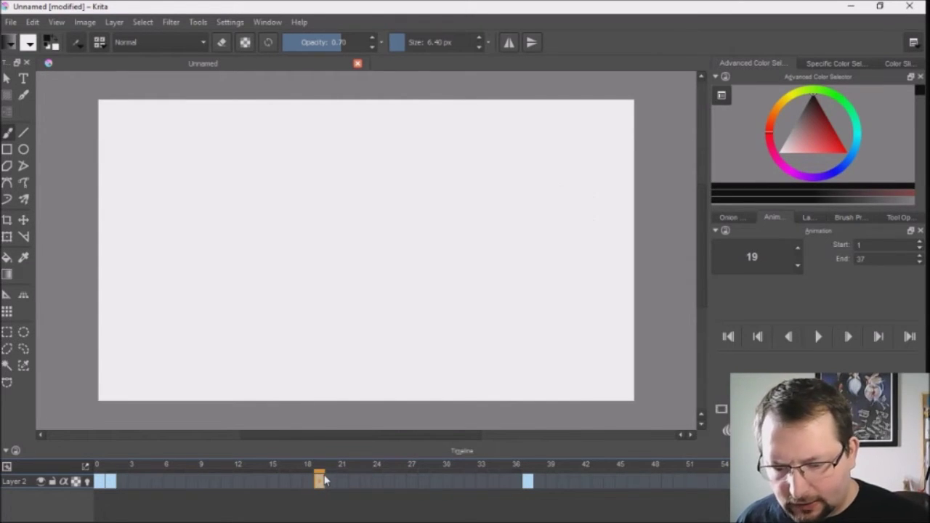
click(87, 482)
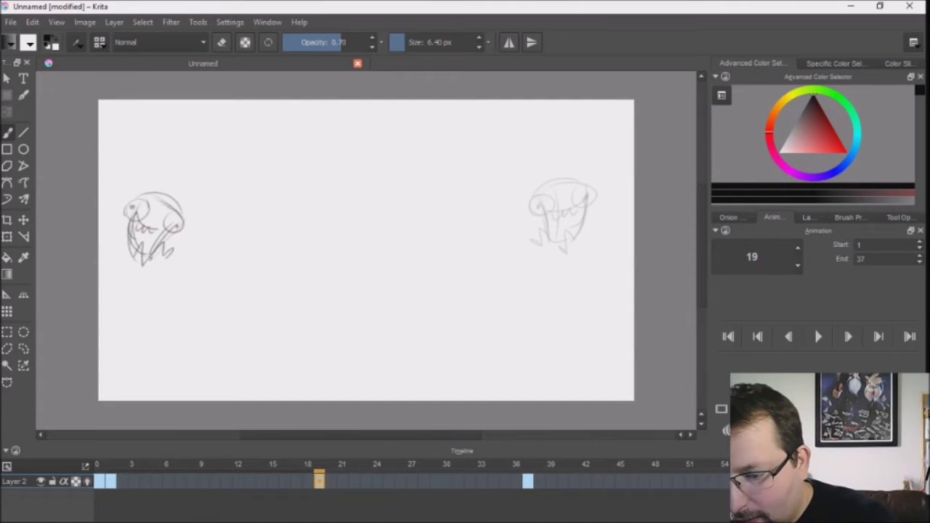
Select frame 9, between the first two poses, and add a blank keyframe there
click(292, 461)
click(217, 483)
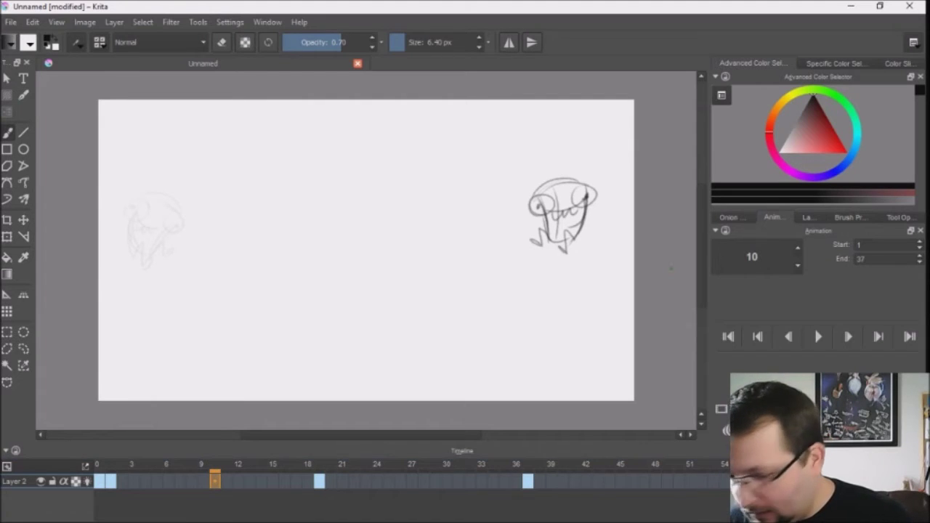
drag(202, 482, 228, 480)
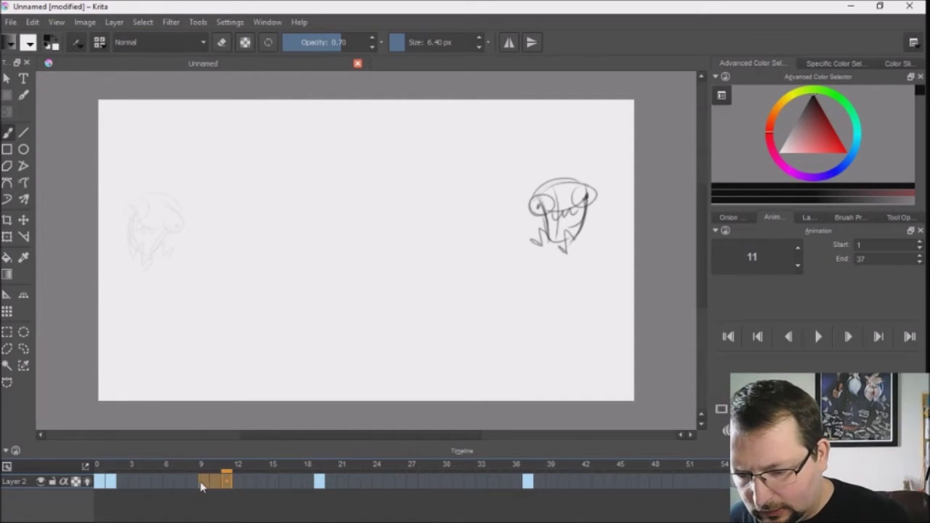
click(202, 484)
key(Delete)
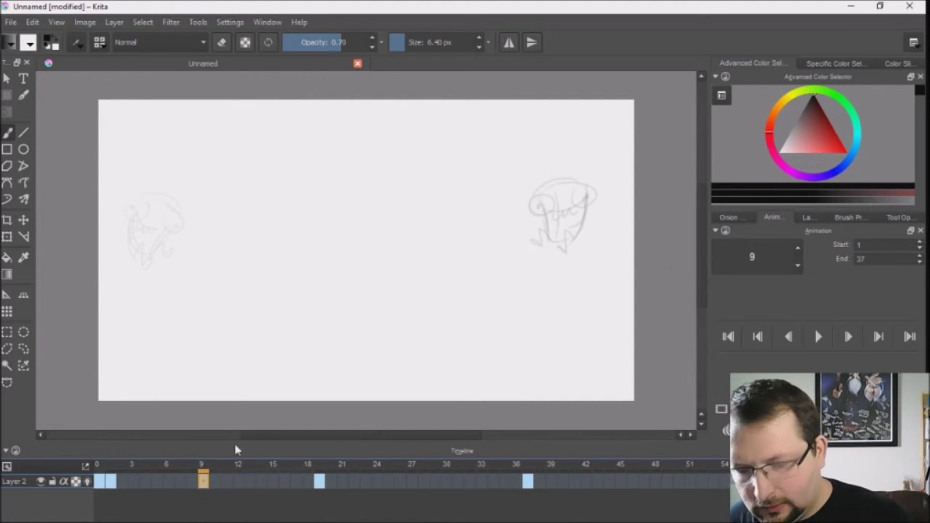
Sketch the low swing pose on frame 9 at the canvas's lower middle, with eyes, teeth, trailing feet and spiky leaves
drag(429, 312, 381, 354)
drag(406, 321, 420, 317)
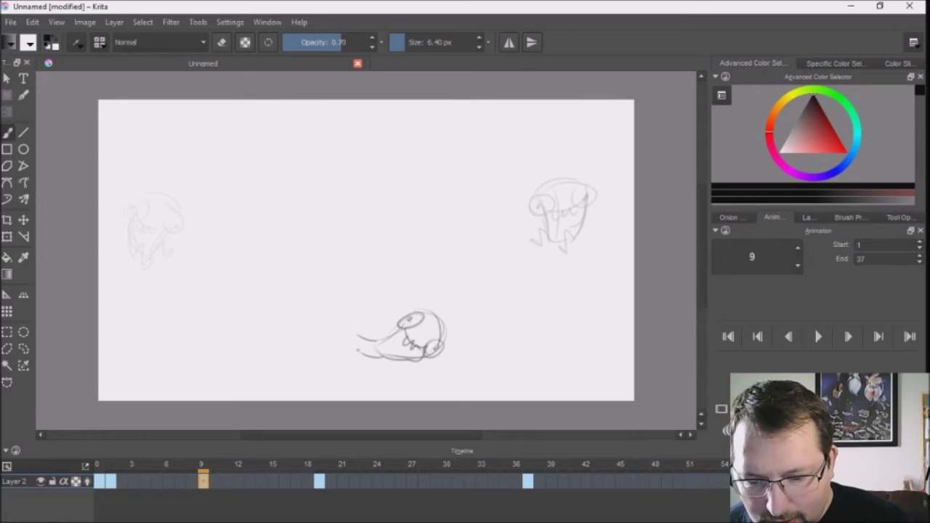
drag(359, 329, 362, 323)
drag(427, 313, 455, 320)
Try adding a stem and leaf cap to the character held on frame 8, and undo it
key(Left)
drag(553, 178, 557, 177)
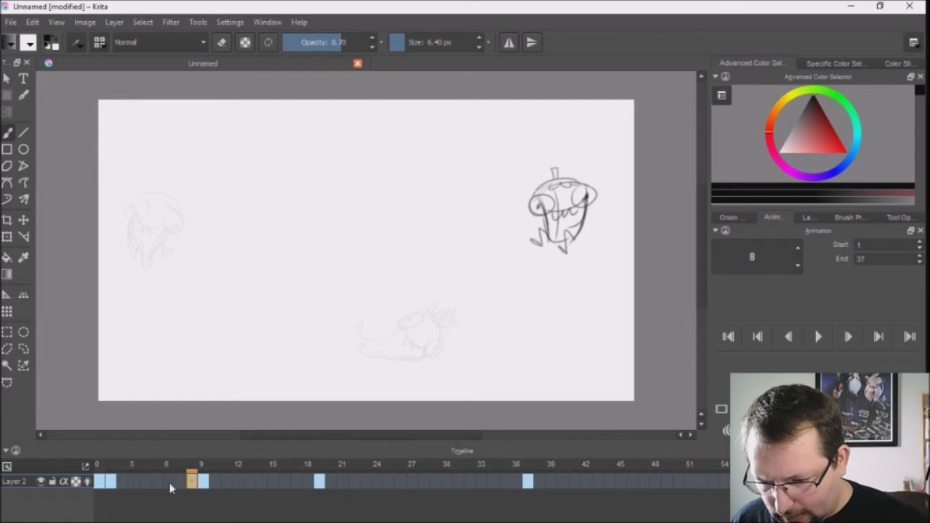
key(ctrl+z)
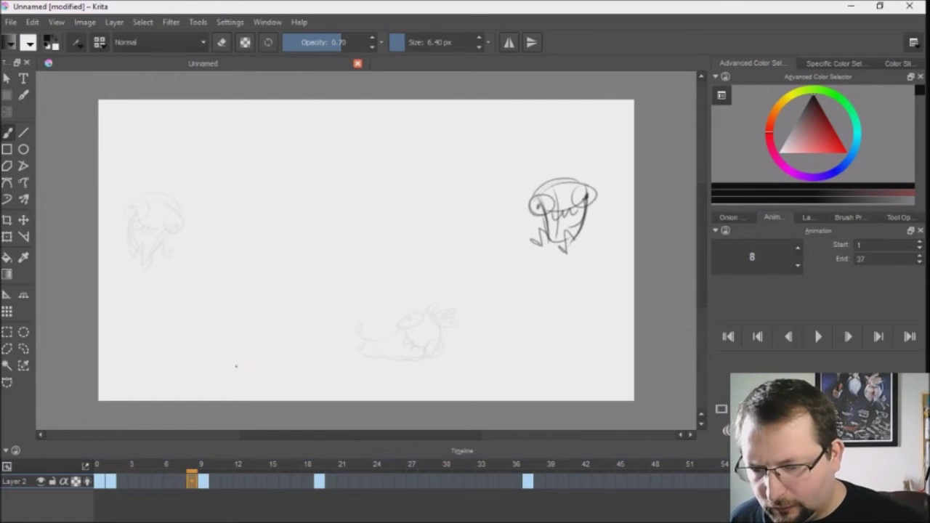
Add a stem and leaf cap to the frame 19 character, flipping between the neighbouring keyframes to compare the poses
click(204, 481)
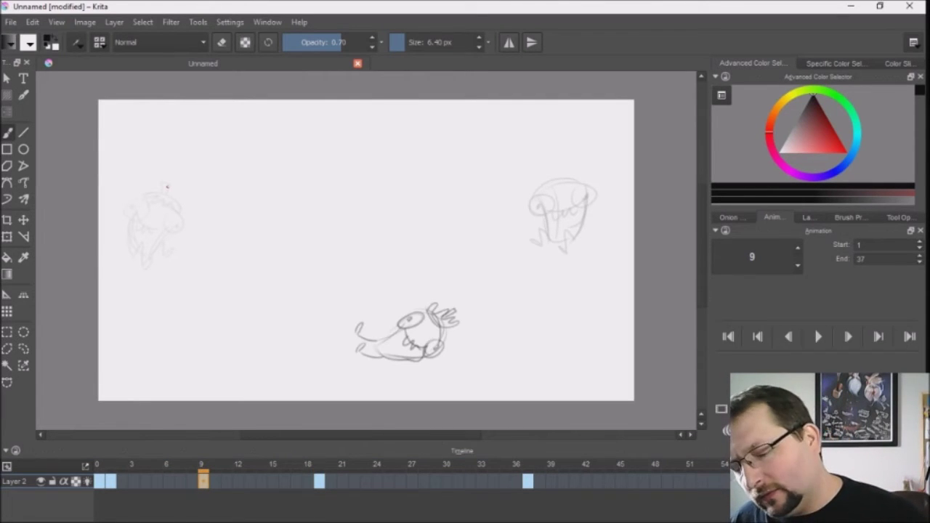
key(period)
key(comma)
key(comma)
key(period)
key(period)
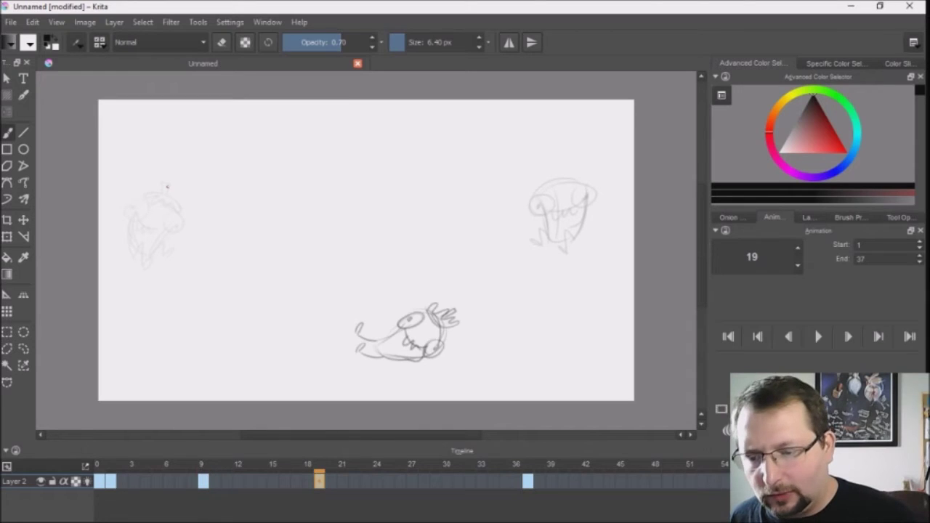
Add a blank keyframe at frame 28 and sketch the return swing's low pose at the canvas's lower middle
click(433, 474)
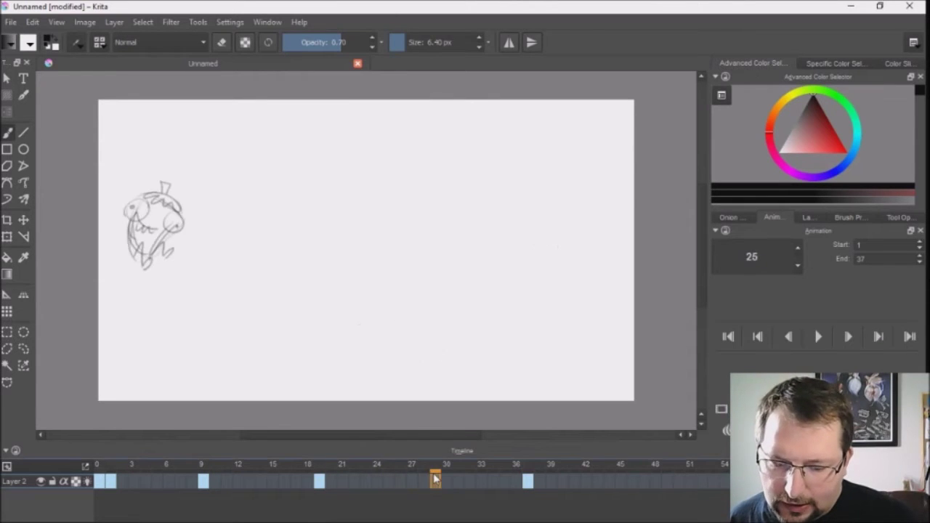
click(423, 481)
click(421, 354)
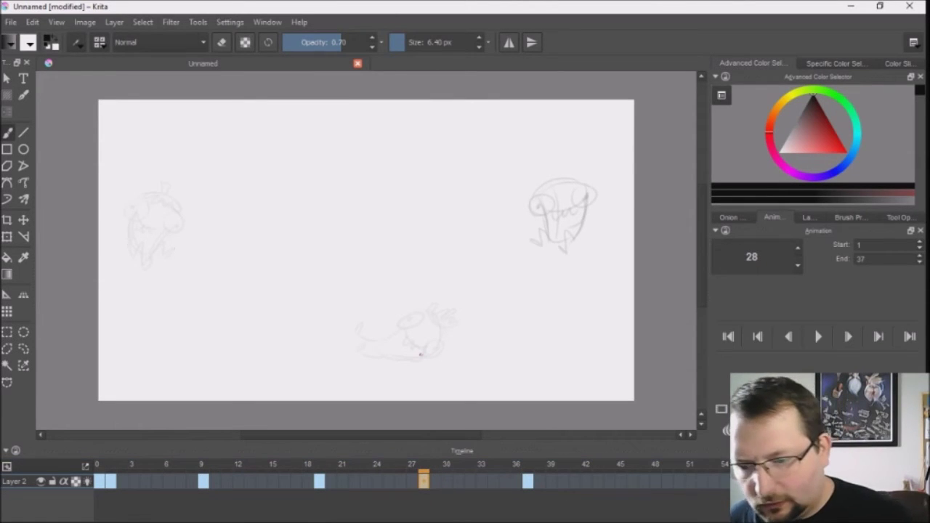
drag(420, 354, 341, 358)
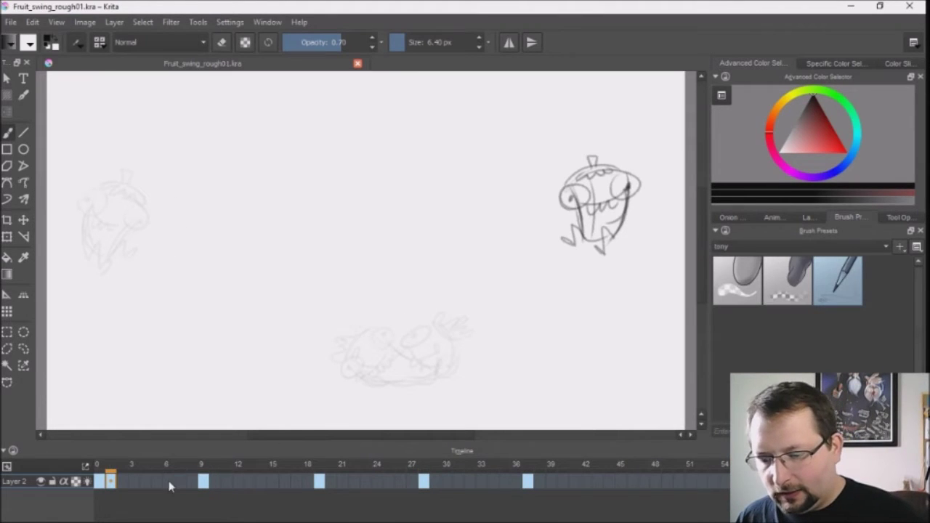
Add a blank keyframe at frame 5 and rough in the character's tilted body between the frame 1 and frame 9 poses
click(159, 481)
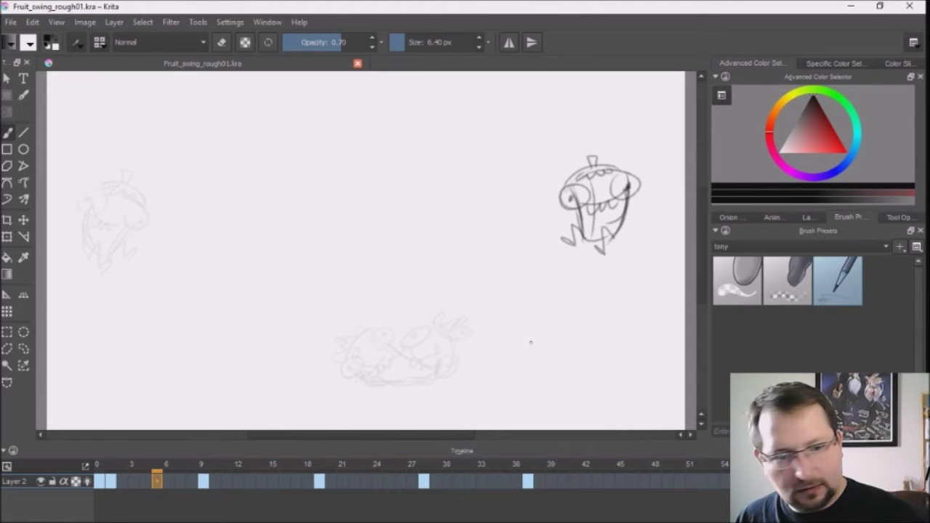
click(772, 217)
key(Insert)
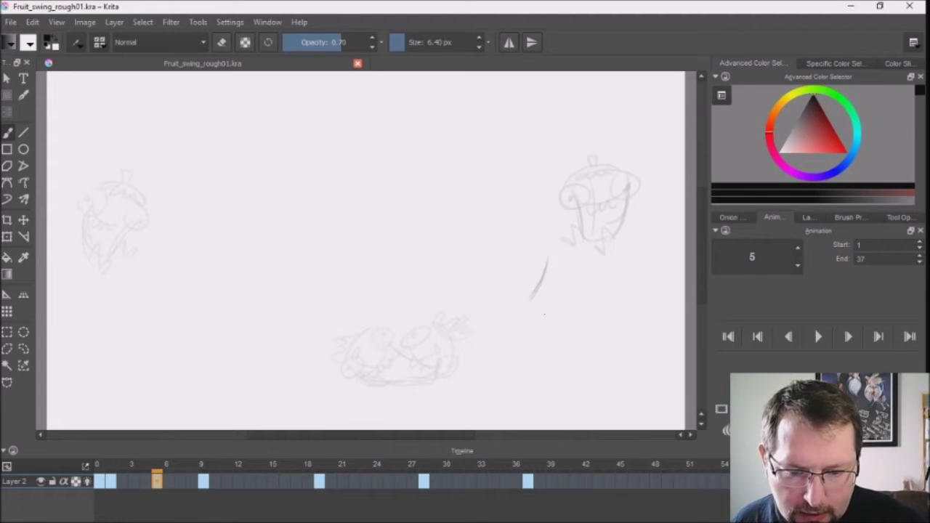
drag(600, 287, 557, 320)
drag(598, 290, 550, 320)
mouse_move(549, 260)
mouse_down()
mouse_move(528, 315)
mouse_move(552, 320)
mouse_up()
drag(592, 294, 531, 318)
Draw the eyes and spiky leaf top on the frame 5 character, flipping against the frame 1 pose
key(Left)
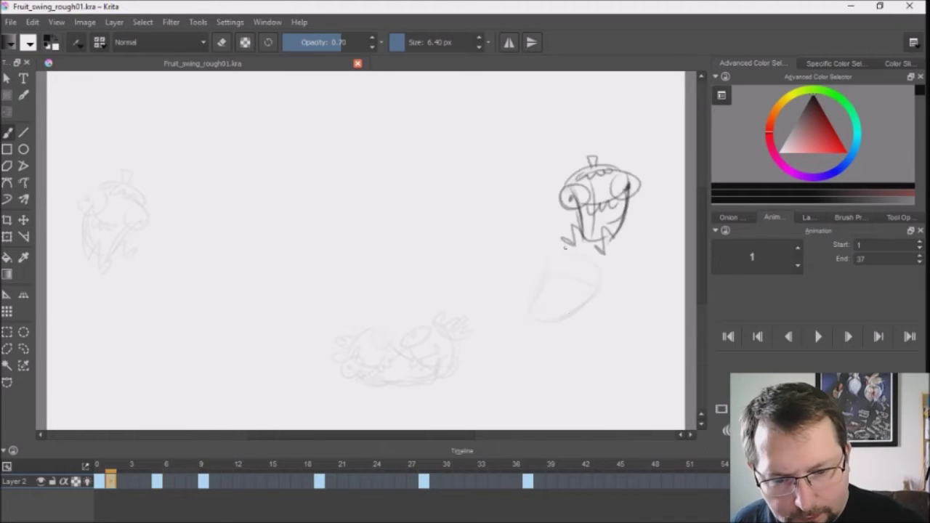
key(period)
key(comma)
key(period)
drag(560, 255, 584, 250)
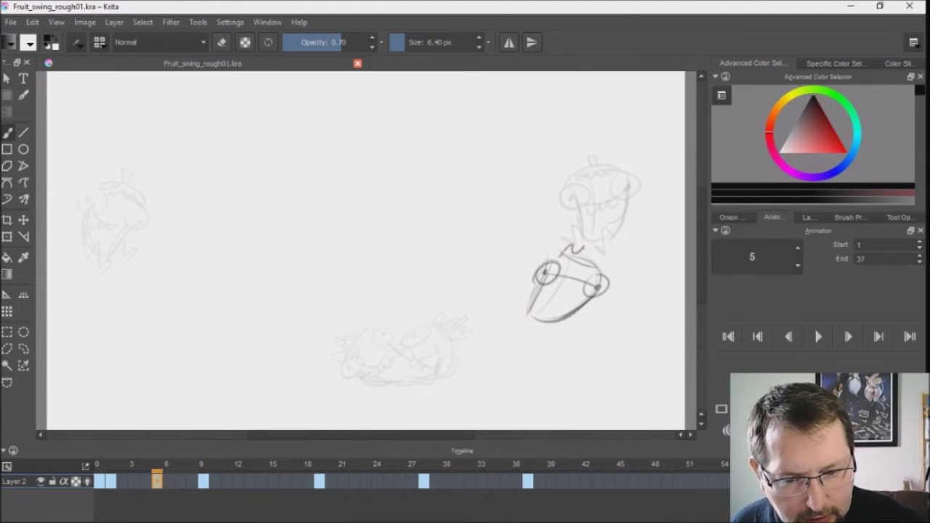
key(comma)
key(period)
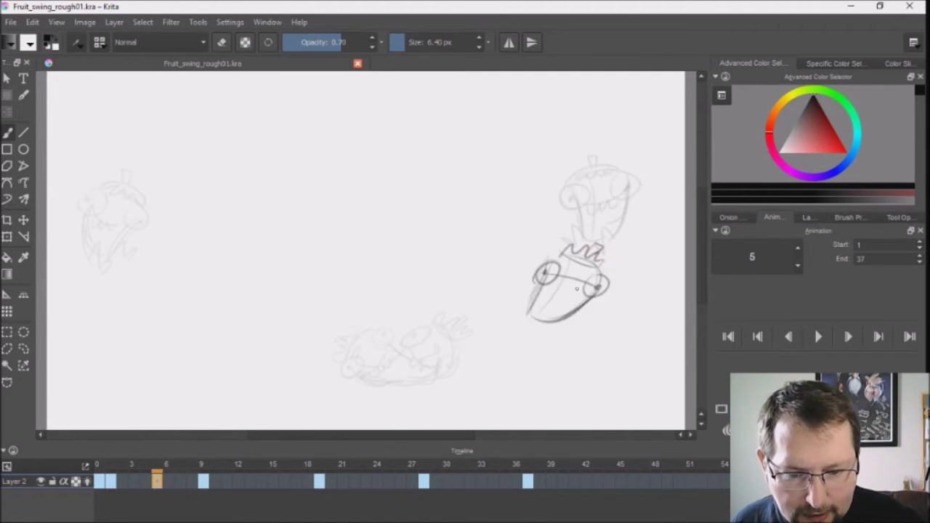
Draw the toothy mouth and the trailing legs and feet on the frame 5 character
drag(551, 284, 594, 290)
mouse_move(589, 300)
mouse_down()
mouse_move(562, 306)
mouse_move(552, 288)
mouse_move(580, 292)
mouse_up()
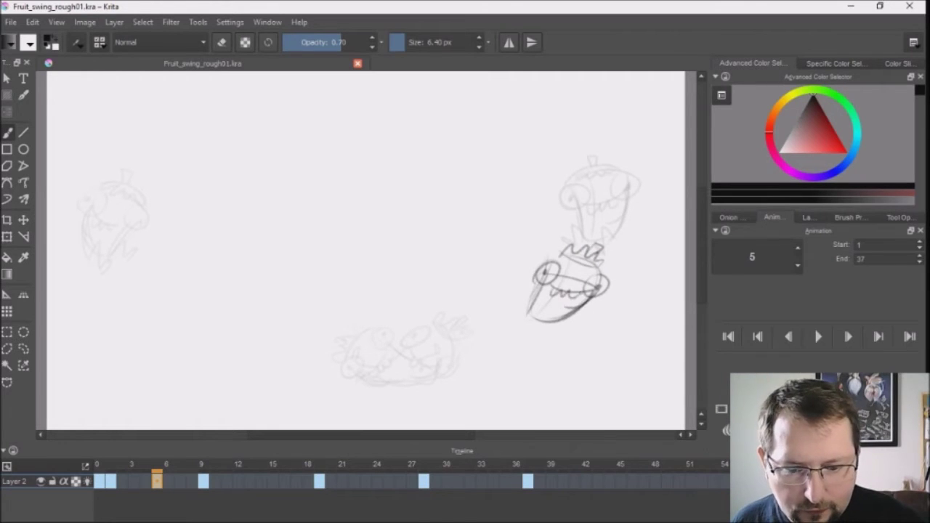
key(comma)
key(period)
drag(532, 309, 501, 319)
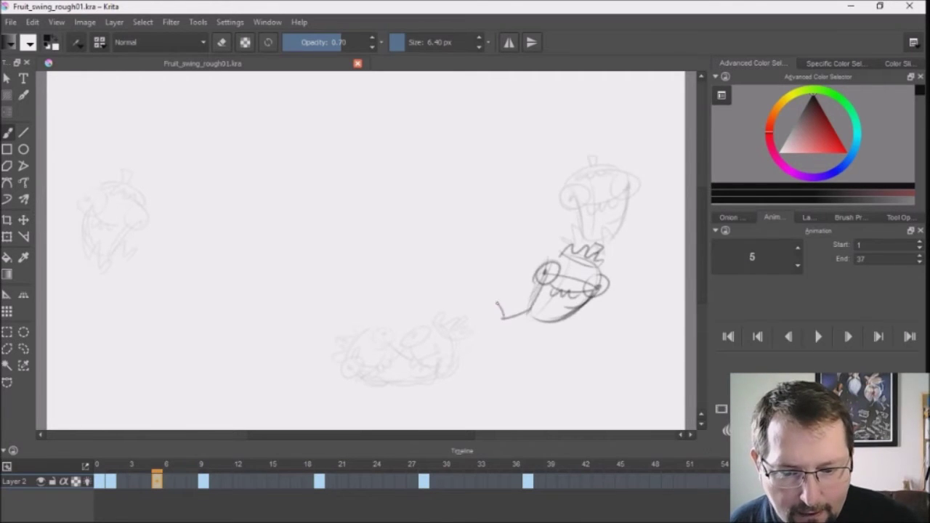
Flip back and forth through the keyframes from frame 1 to frame 37 to check the swing's motion
key(comma)
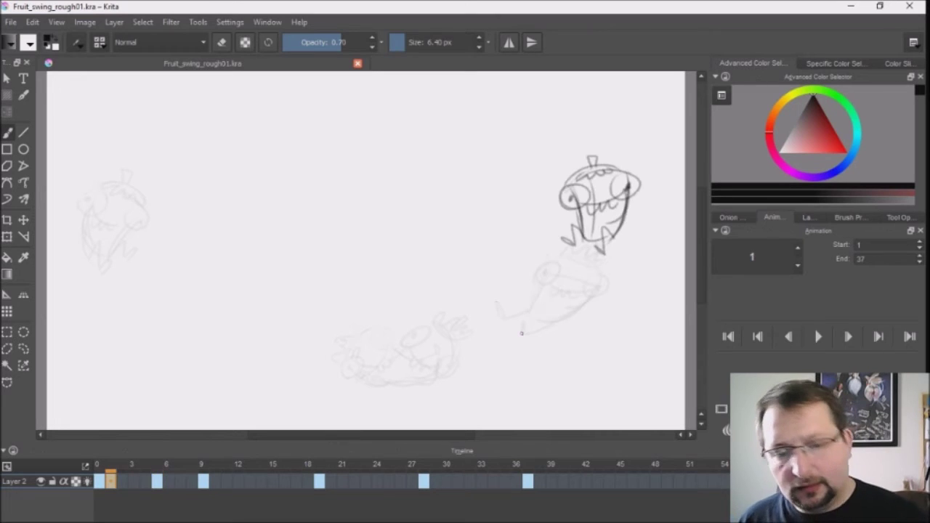
key(comma)
key(period)
key(period)
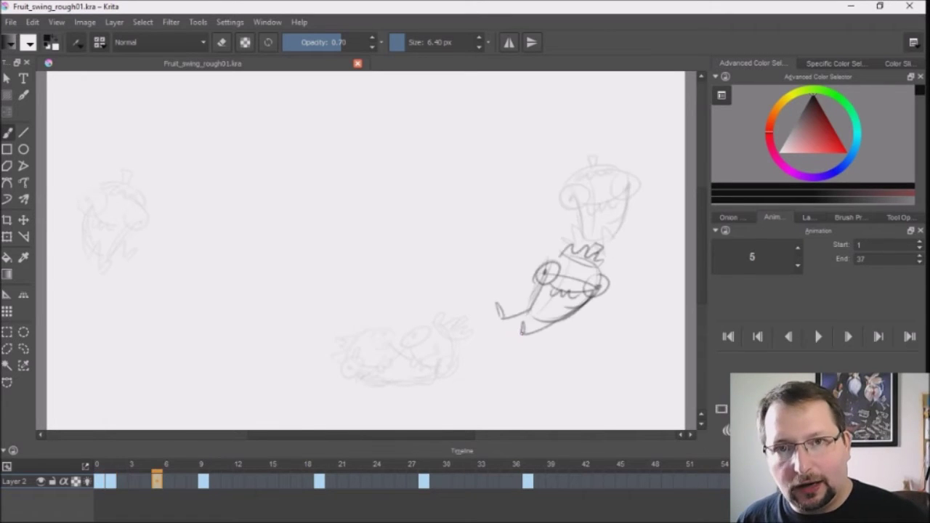
key(comma)
key(period)
key(period)
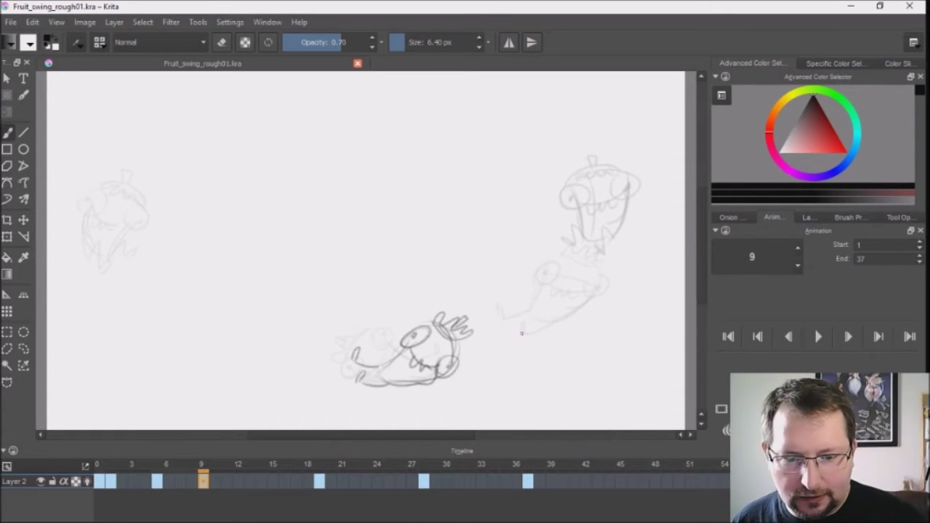
key(period)
key(period)
key(period)
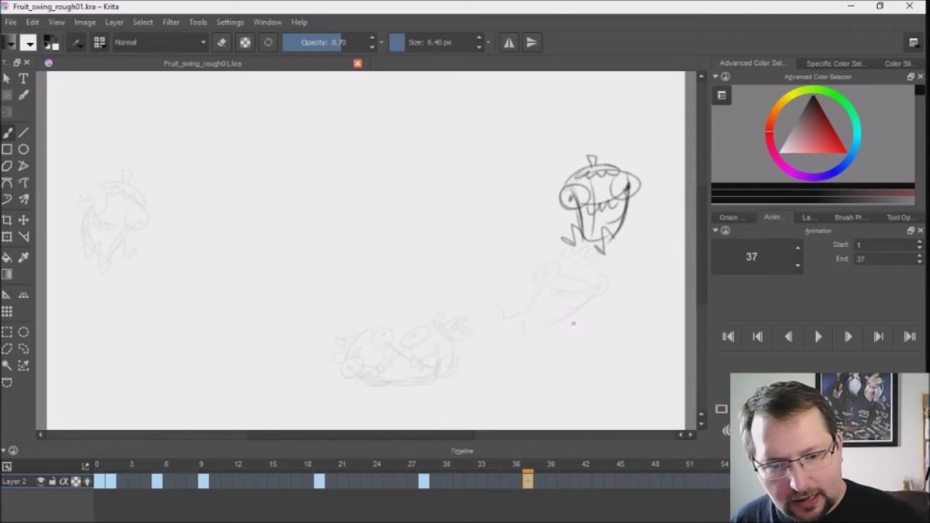
key(comma)
key(comma)
key(comma)
key(comma)
key(period)
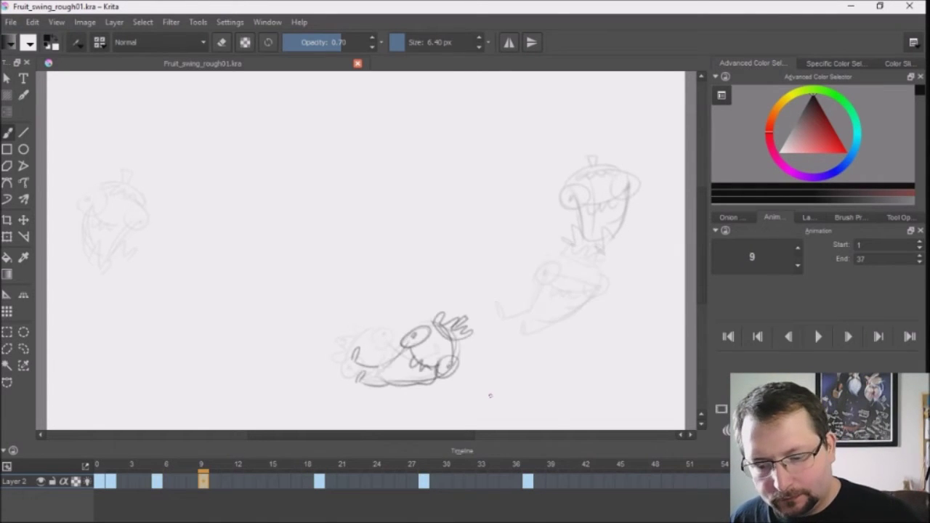
key(period)
key(comma)
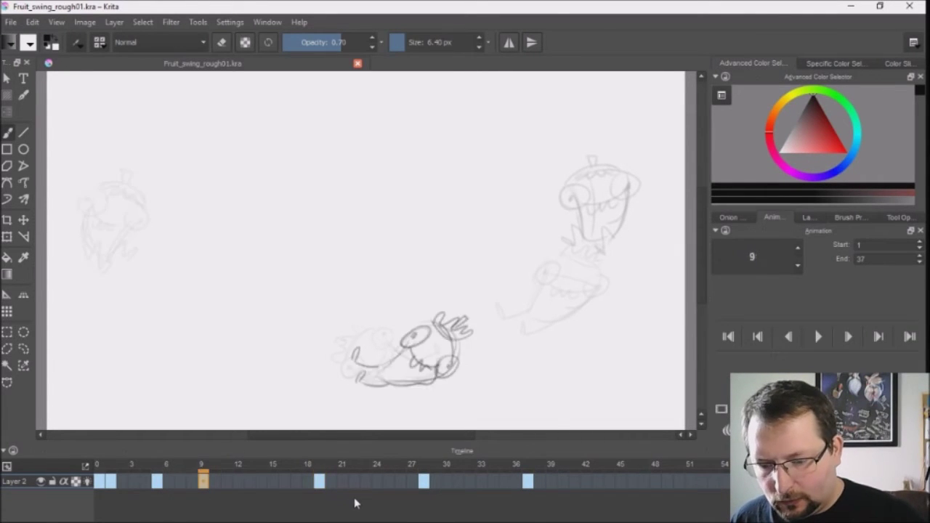
key(period)
key(period)
Add a blank keyframe at frame 24, midway between the frame 19 and frame 28 poses
click(375, 481)
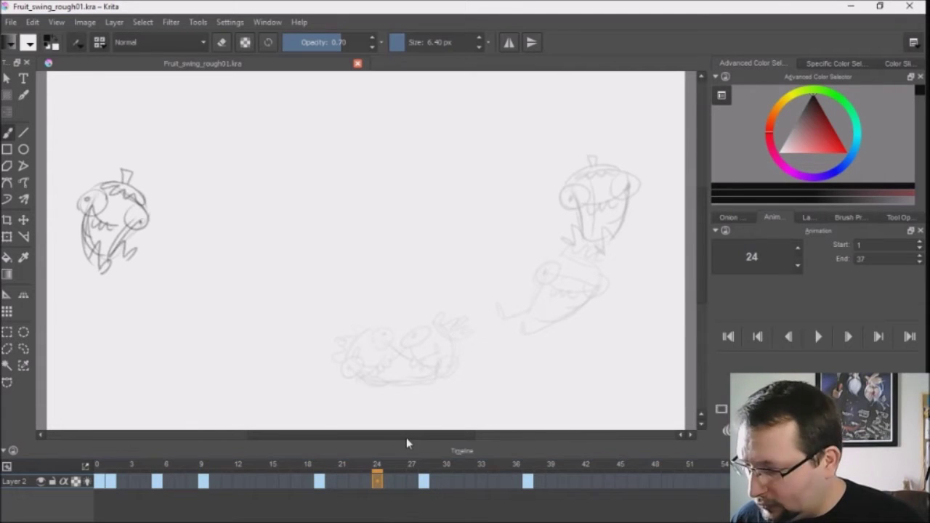
key(Insert)
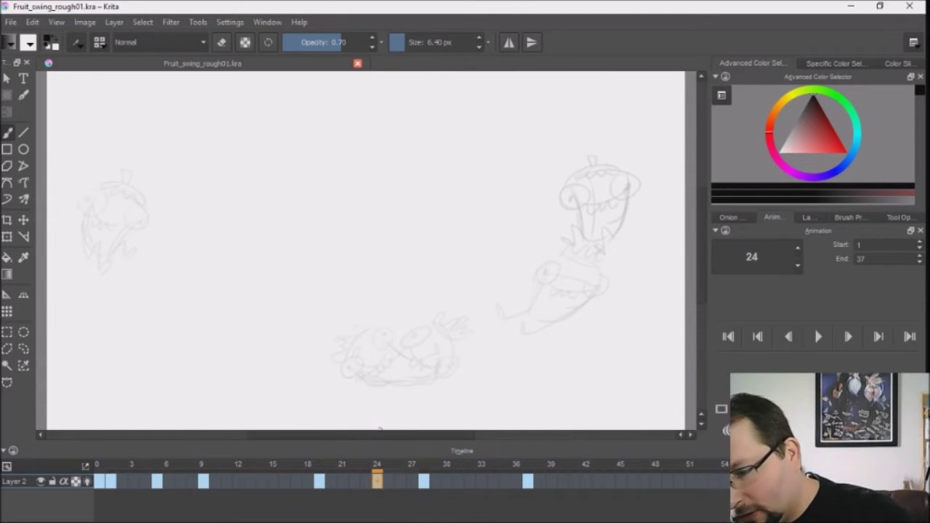
key(comma)
key(period)
Sketch the in-between character on frame 24 in the canvas's lower left, with body, eyes, teeth, feet and spiky leaf top
drag(182, 312, 218, 286)
drag(188, 314, 188, 334)
drag(231, 292, 237, 310)
mouse_move(190, 334)
mouse_down()
mouse_move(239, 354)
mouse_move(231, 317)
mouse_up()
drag(246, 337, 275, 332)
drag(175, 298, 209, 279)
key(ctrl+z)
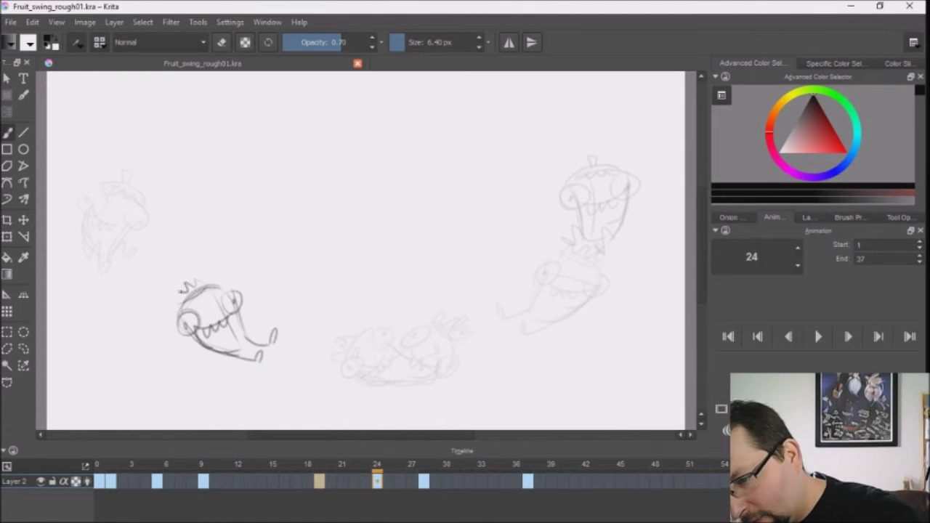
key(comma)
key(period)
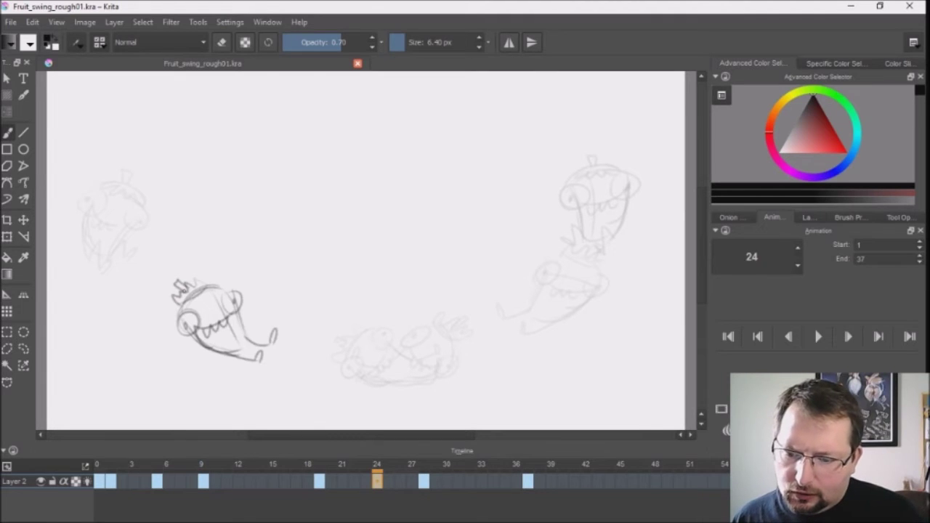
Flip between the frame 24 and frame 28 poses to check how the in-between leads into the bottom of the swing
key(comma)
key(period)
key(period)
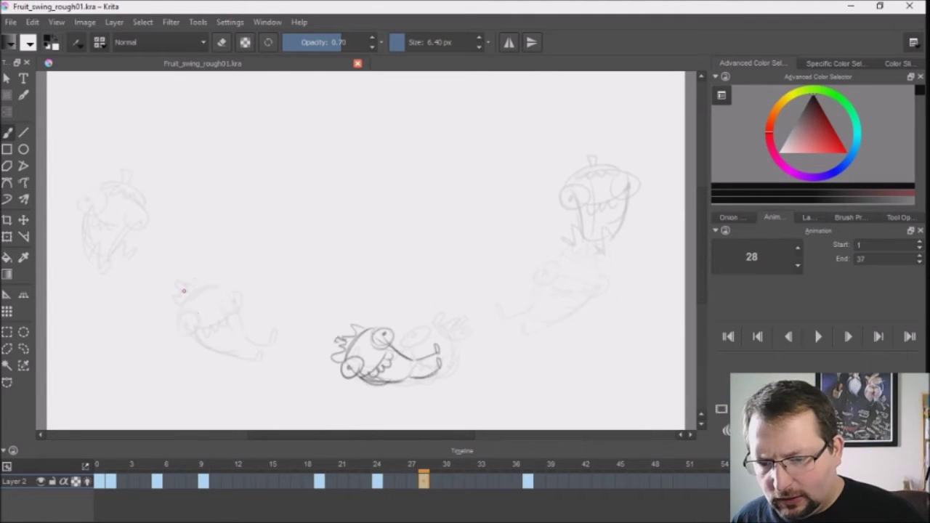
key(comma)
key(period)
key(comma)
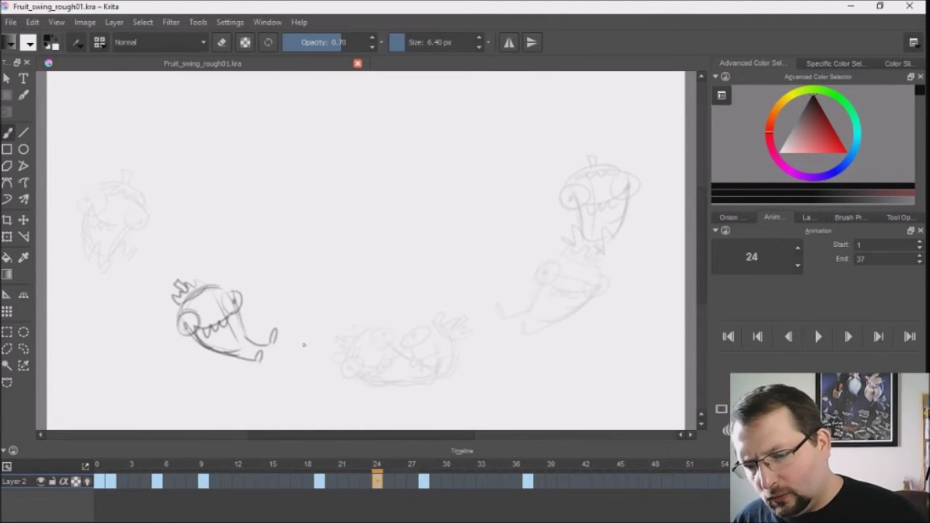
Try a scalloped spacing guide along the swing's arc on frame 19 and undo it
key(comma)
key(Right)
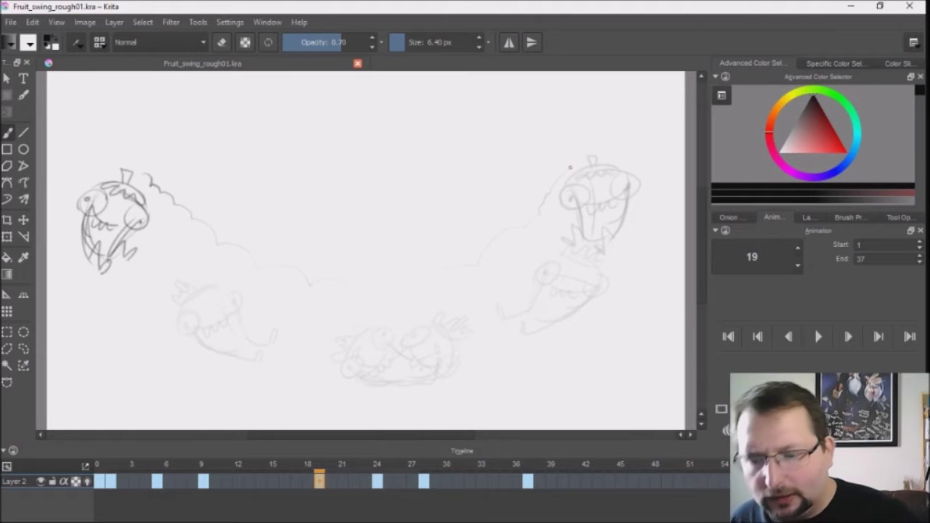
key(ctrl+z)
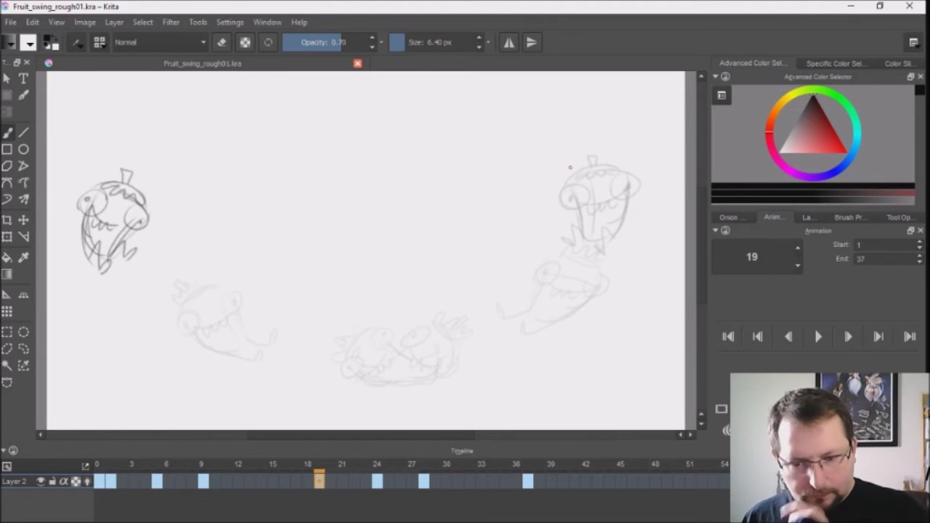
key(space)
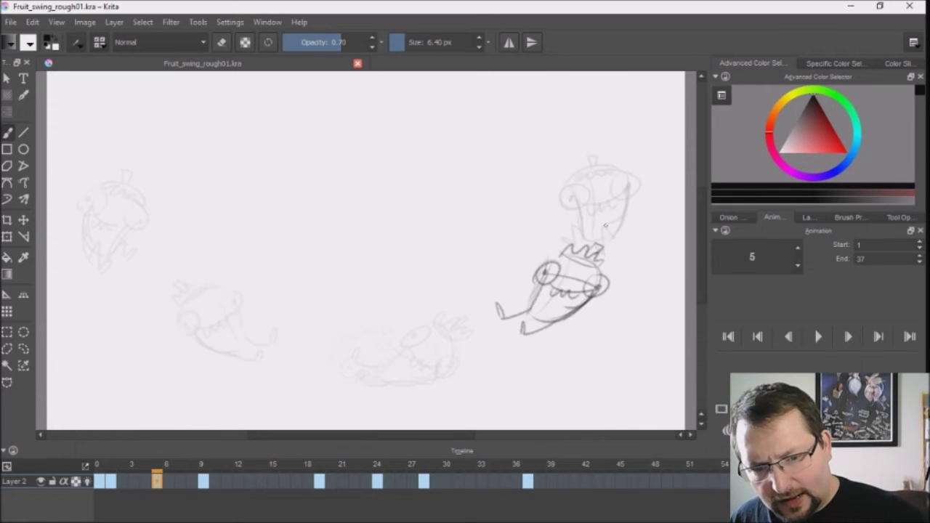
Add a blank keyframe at frame 3 and sketch the in-between character's eyes and body between the frame 1 and frame 5 poses
click(134, 481)
key(Insert)
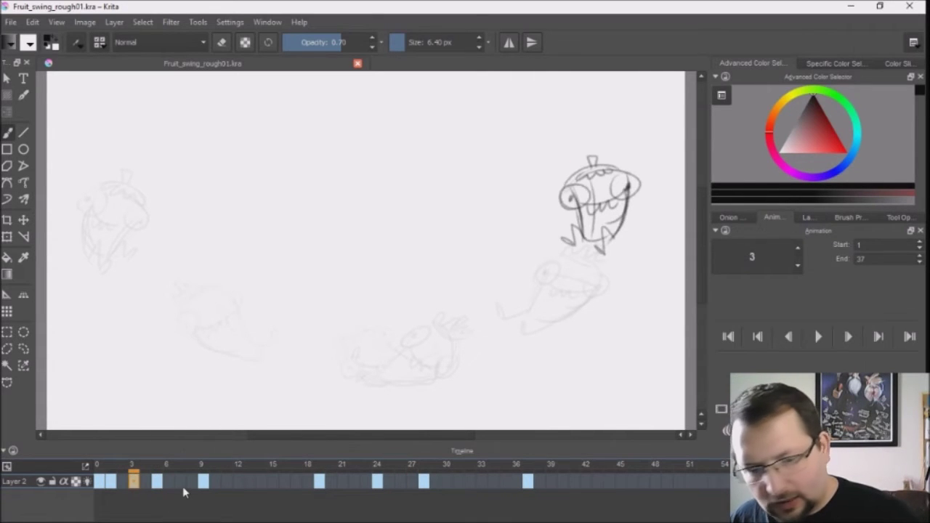
key(Left)
key(Left)
key(Right)
key(Right)
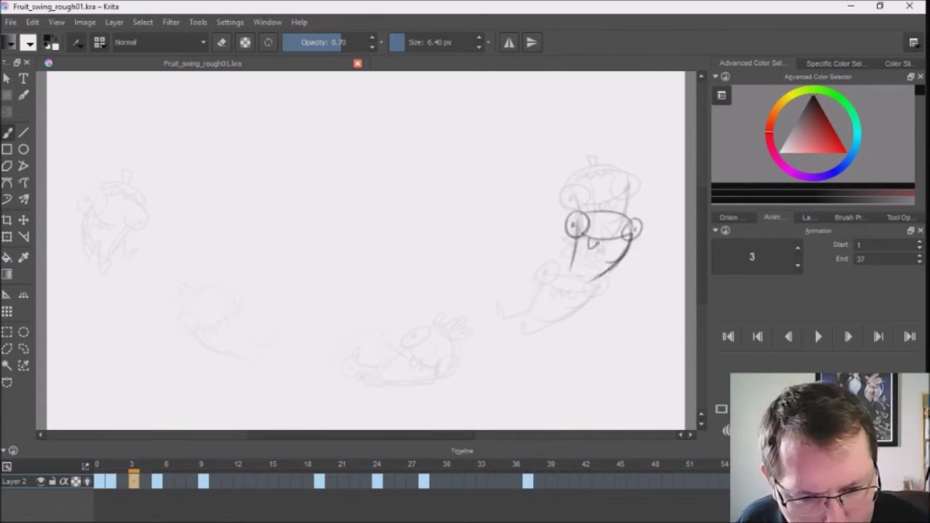
Draw the stem, the toothy mouth and the trailing legs on the frame 3 character
drag(605, 211, 614, 197)
drag(581, 240, 632, 232)
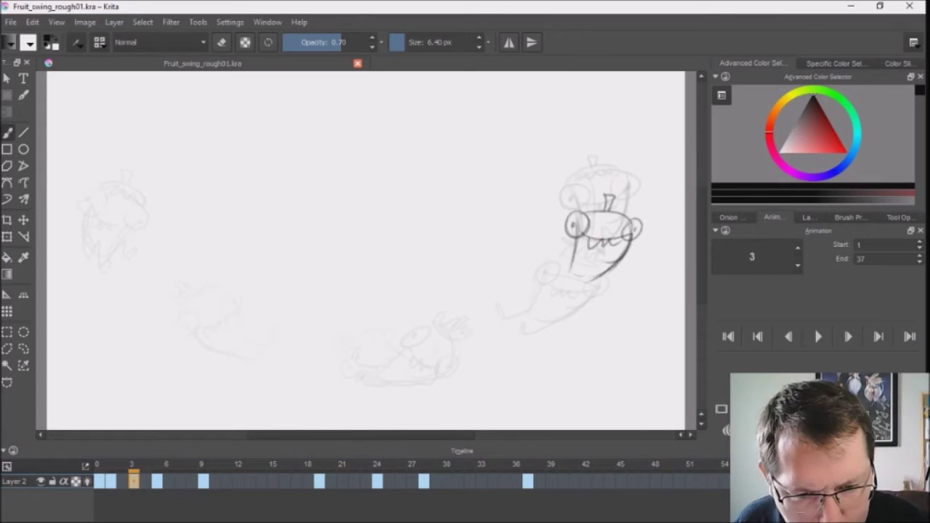
key(Left)
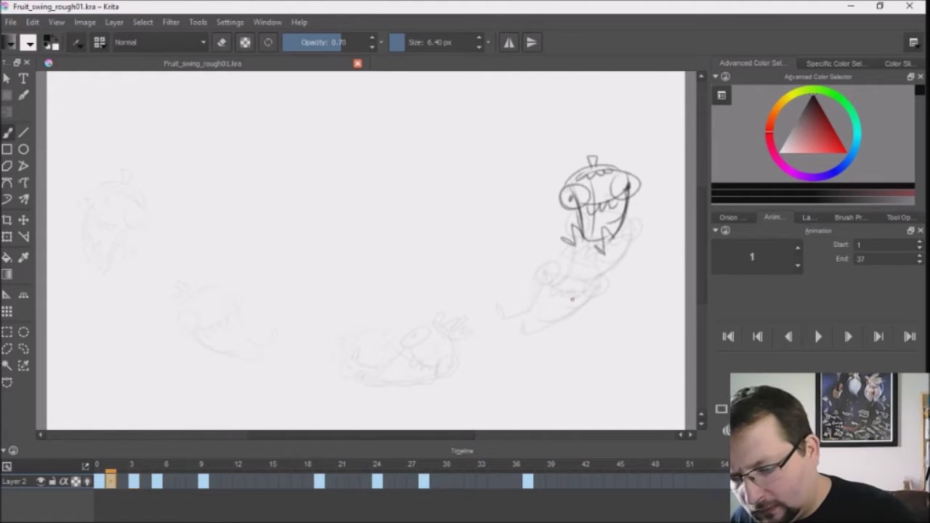
Add a blank keyframe at frame 2 and draw the character's two round eyes with pupils between the frame 1 and frame 3 poses
key(Delete)
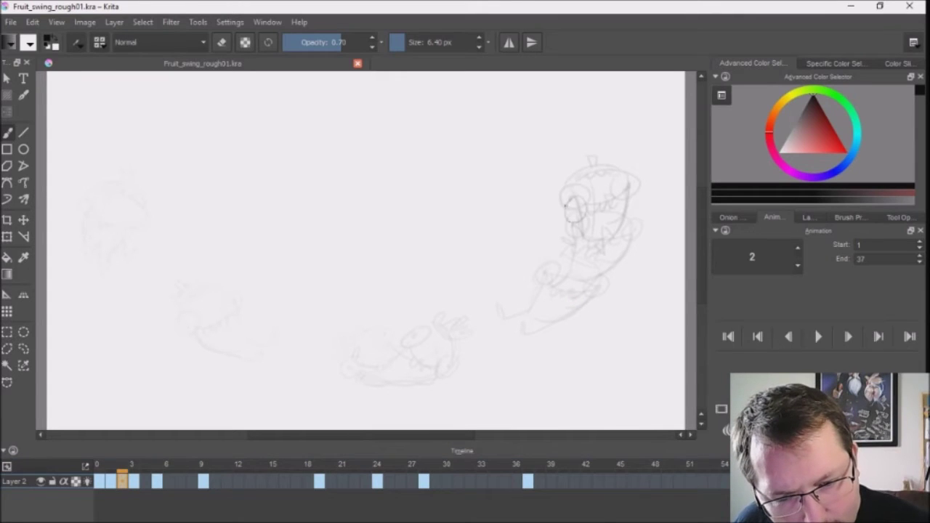
key(Right)
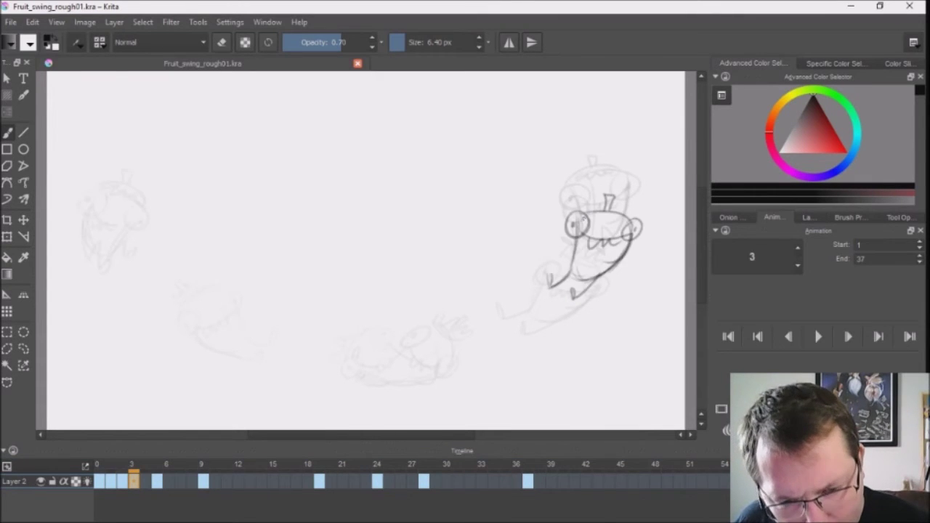
key(Left)
drag(633, 197, 637, 197)
click(572, 209)
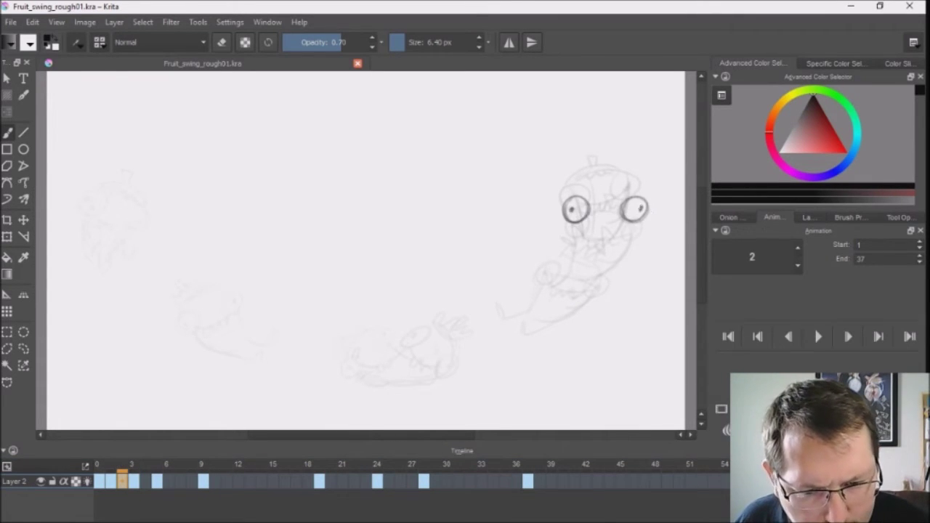
key(Left)
key(Right)
key(Right)
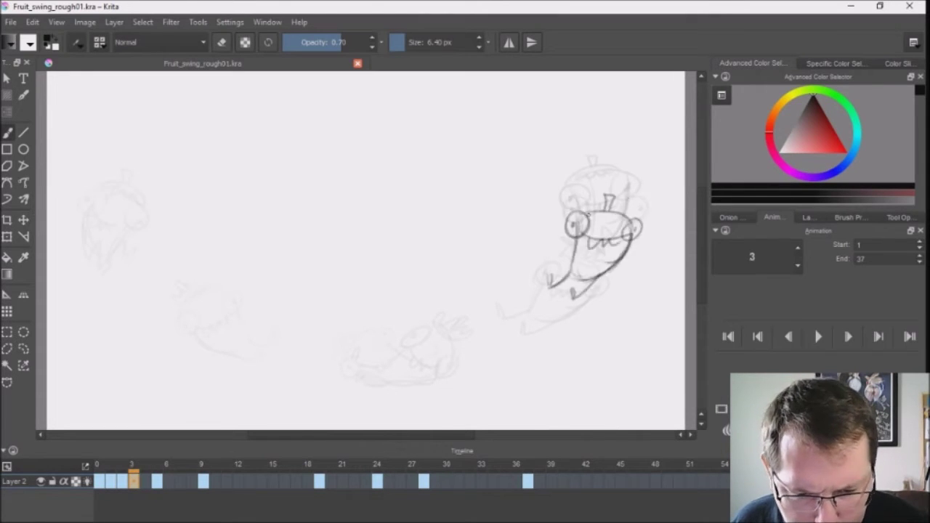
Draw the head top, toothy mouth, body and dangling legs on the frame 2 character, checking it against the adjacent frames
key(Left)
drag(581, 188, 636, 190)
drag(575, 231, 621, 241)
drag(577, 195, 629, 193)
drag(584, 221, 629, 220)
drag(635, 215, 605, 245)
key(Left)
key(Right)
key(Right)
Shift the drawings on frames 2, 3 and 5 slightly to the right on the canvas to widen the swing's arc
key(t)
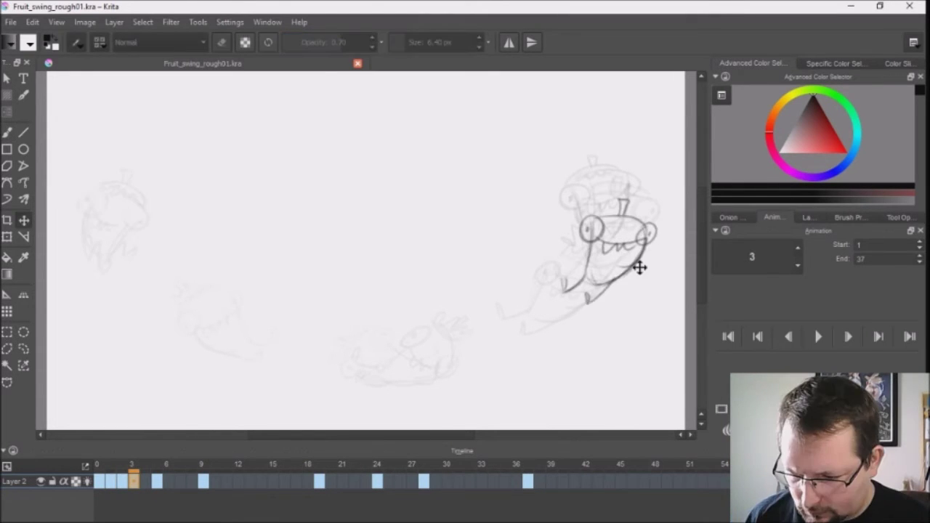
click(159, 481)
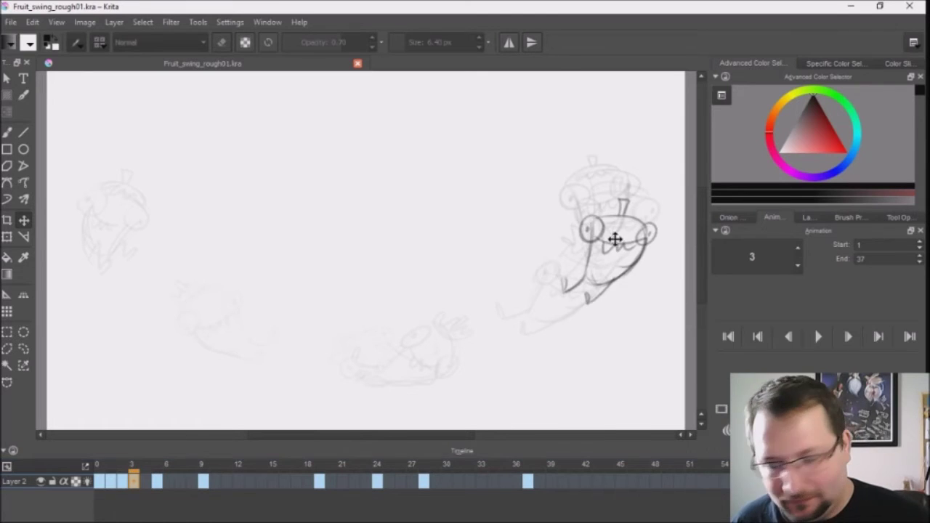
key(Left)
key(Right)
key(Right)
key(Right)
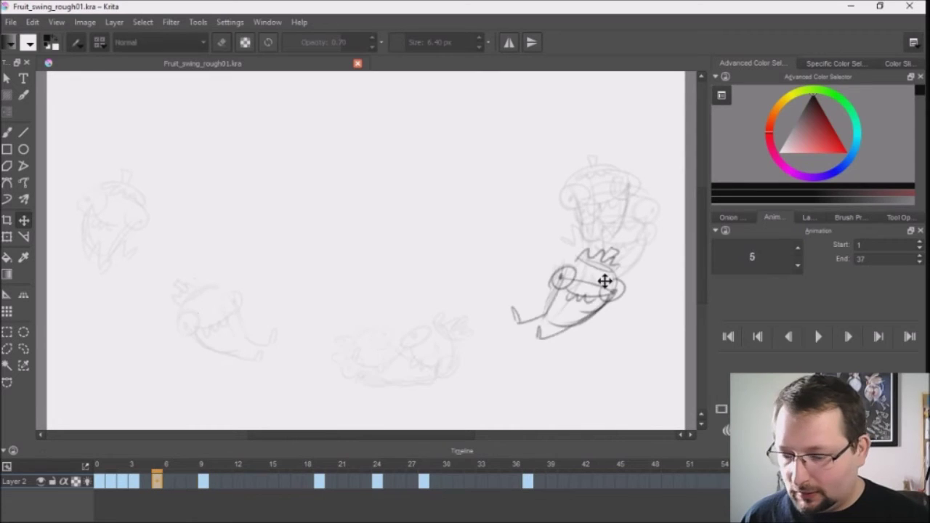
Scrub and step through the opening frames to check the spacing of the shifted poses
key(Right)
key(Left)
key(Left)
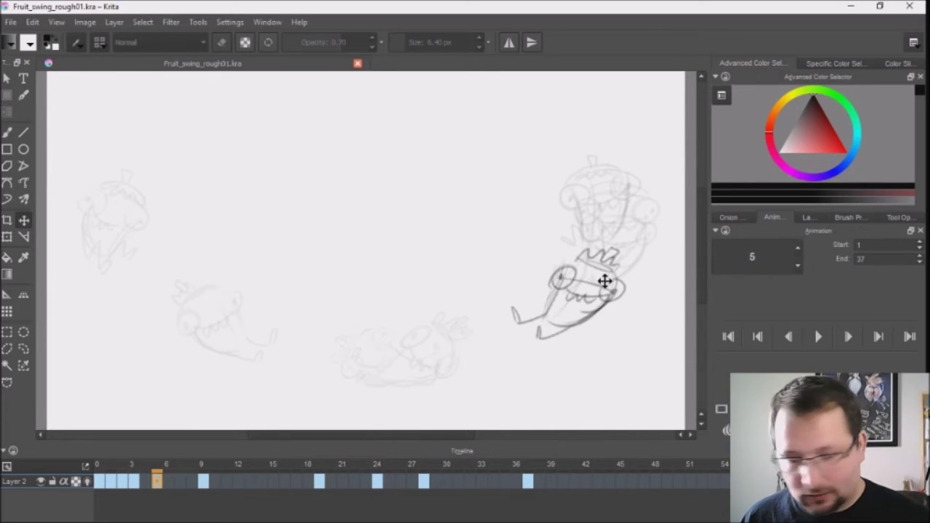
key(space)
drag(122, 481, 249, 481)
key(Left)
key(Left)
key(Left)
key(Left)
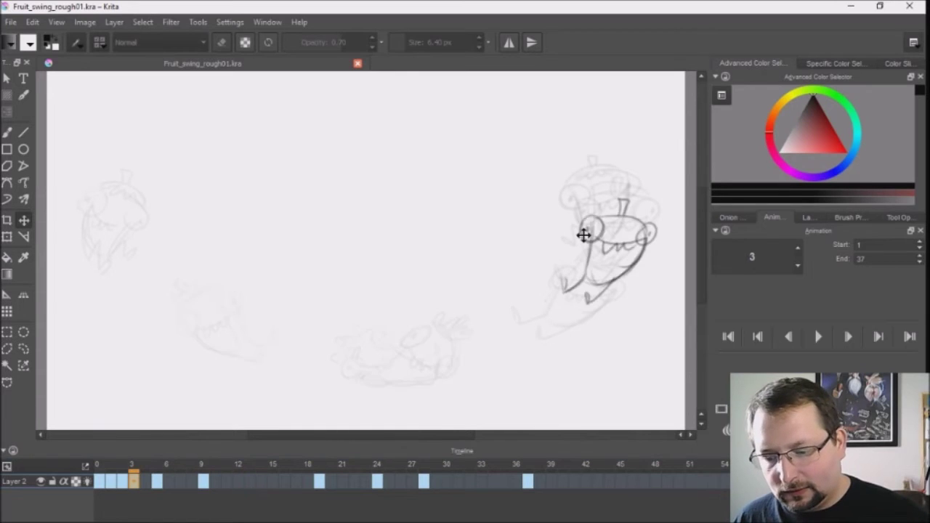
Step through the poses from frame 3 to frame 19 and back to frame 9 to examine the swing's timing
key(period)
key(period)
key(period)
key(period)
key(period)
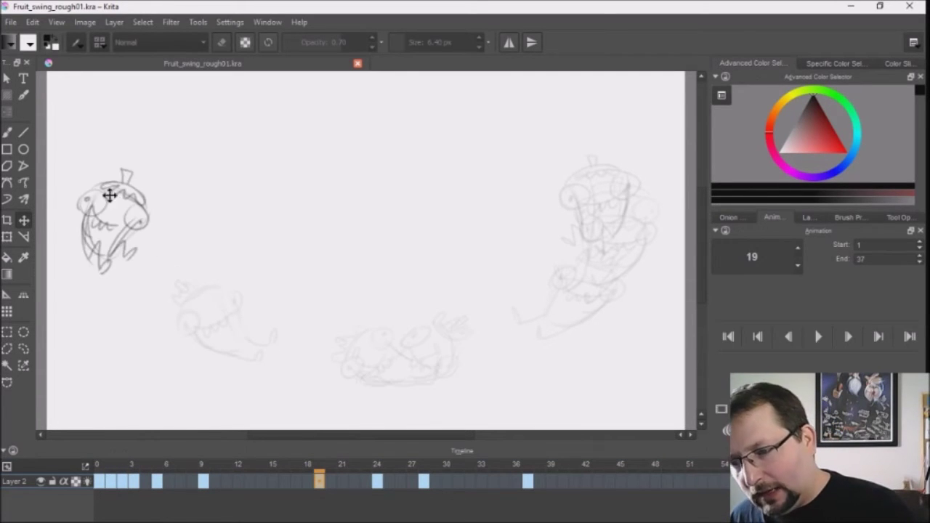
key(comma)
key(comma)
key(comma)
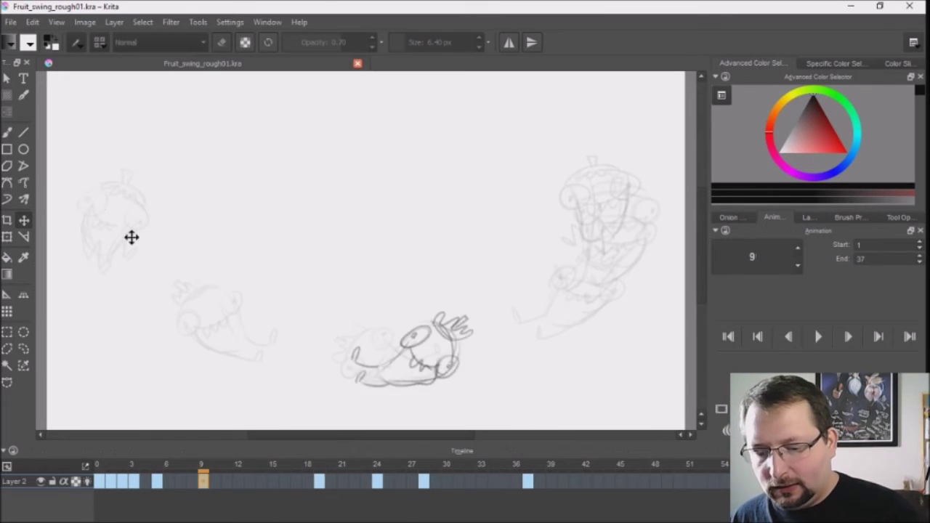
key(period)
key(period)
key(period)
key(period)
key(period)
key(period)
key(period)
key(period)
key(period)
key(period)
key(period)
key(period)
key(period)
key(period)
key(period)
key(period)
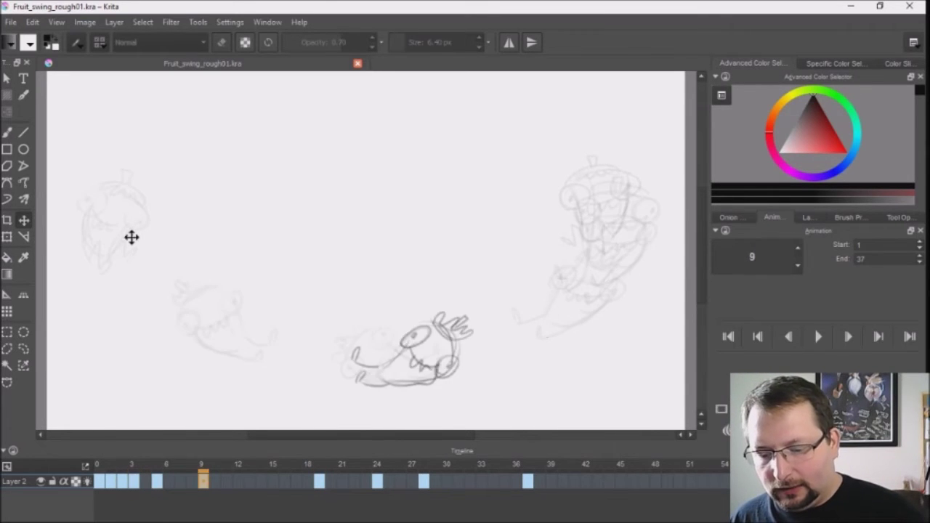
Step back to frame 2 and forward again to frame 19 to review the whole swing across the canvas
key(comma)
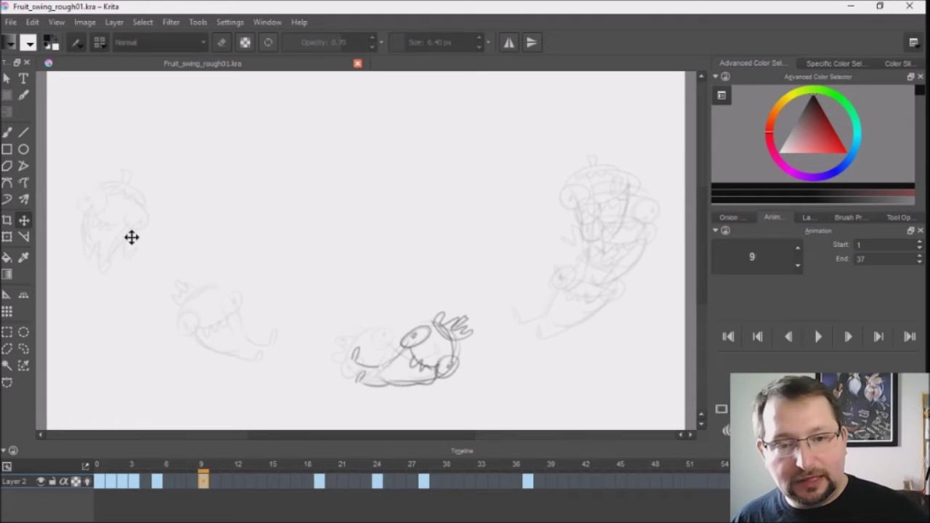
key(comma)
key(comma)
key(comma)
key(comma)
key(comma)
key(comma)
key(comma)
key(comma)
key(comma)
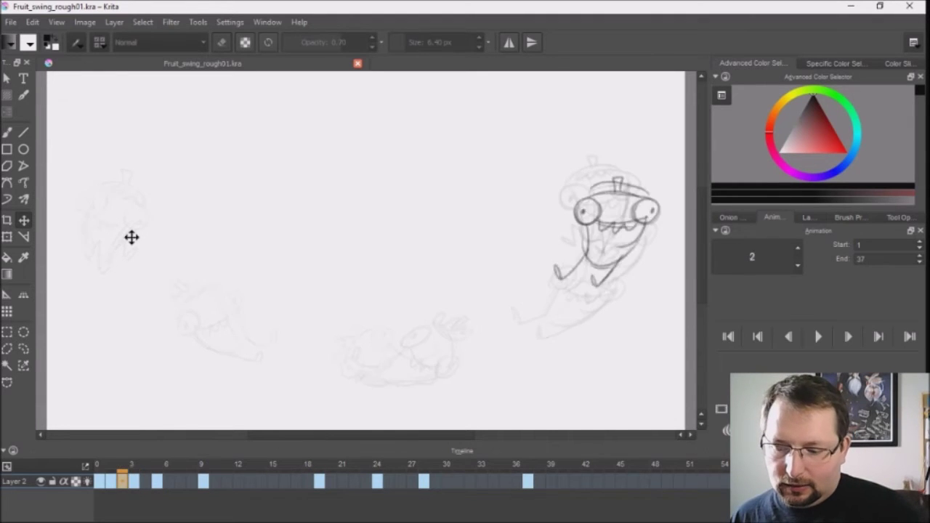
key(period)
key(period)
key(period)
key(period)
key(period)
key(period)
key(period)
key(period)
key(period)
key(period)
key(period)
key(period)
key(period)
key(period)
key(period)
key(period)
key(period)
key(period)
key(period)
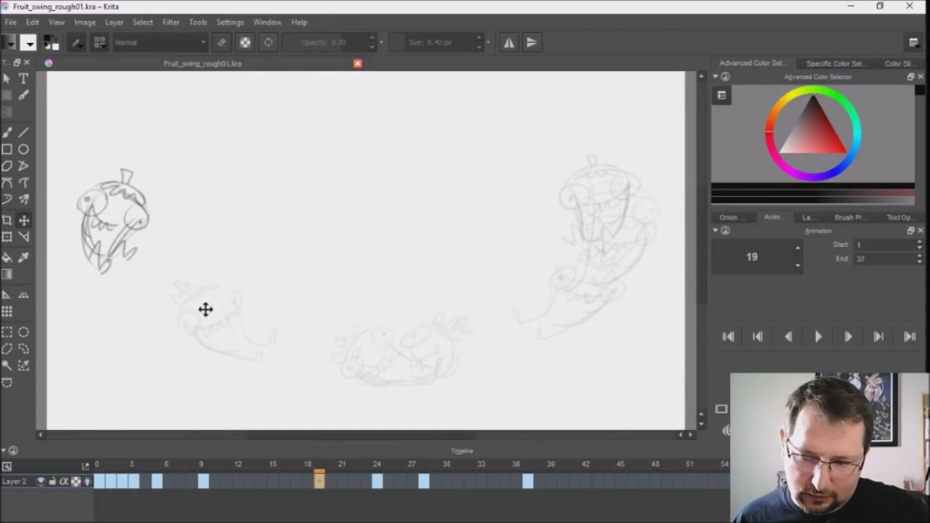
Step from frame 19 to frame 24 and back to examine the start of the return swing
key(period)
key(period)
key(period)
key(period)
key(period)
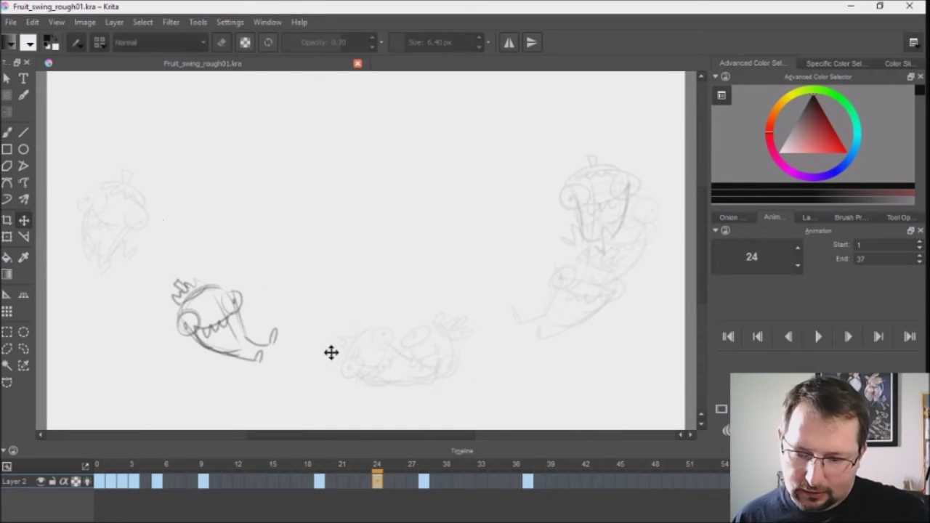
key(comma)
key(comma)
key(comma)
key(comma)
key(comma)
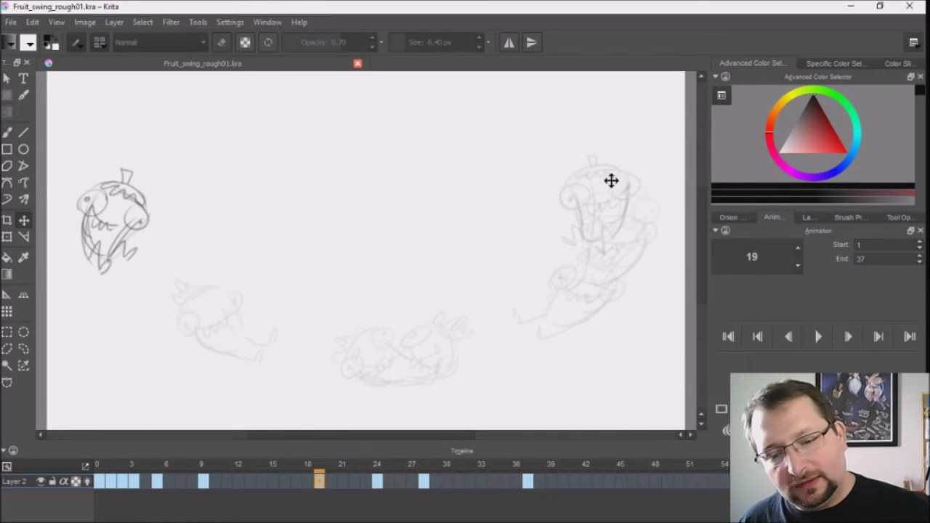
Step back from frame 19 through the early poses to compare the frame 5 and frame 9 drawings
key(comma)
key(comma)
key(comma)
key(comma)
key(comma)
key(comma)
key(comma)
key(comma)
key(comma)
key(comma)
key(comma)
key(comma)
key(comma)
key(comma)
key(comma)
key(comma)
key(period)
key(period)
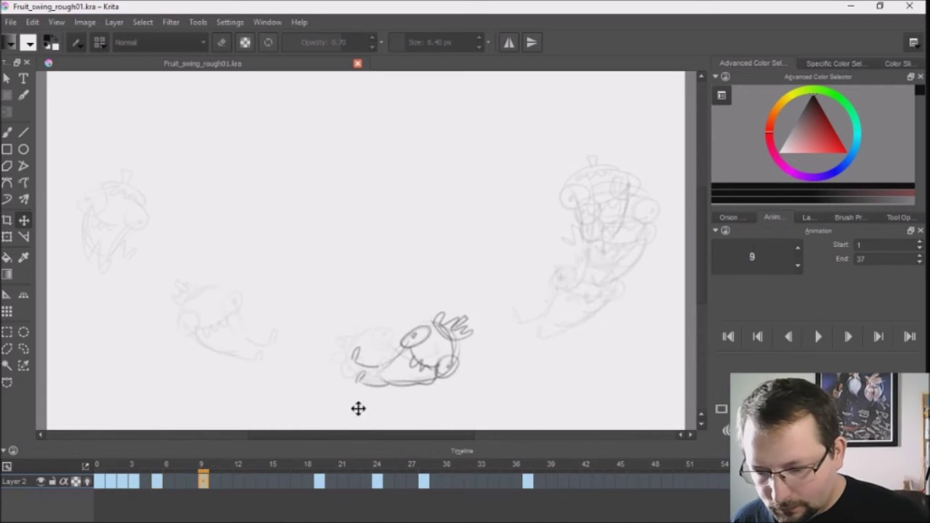
Add a blank keyframe at frame 7 and sketch the in-between's body and eyes between the frame 5 and frame 9 poses
key(comma)
click(181, 481)
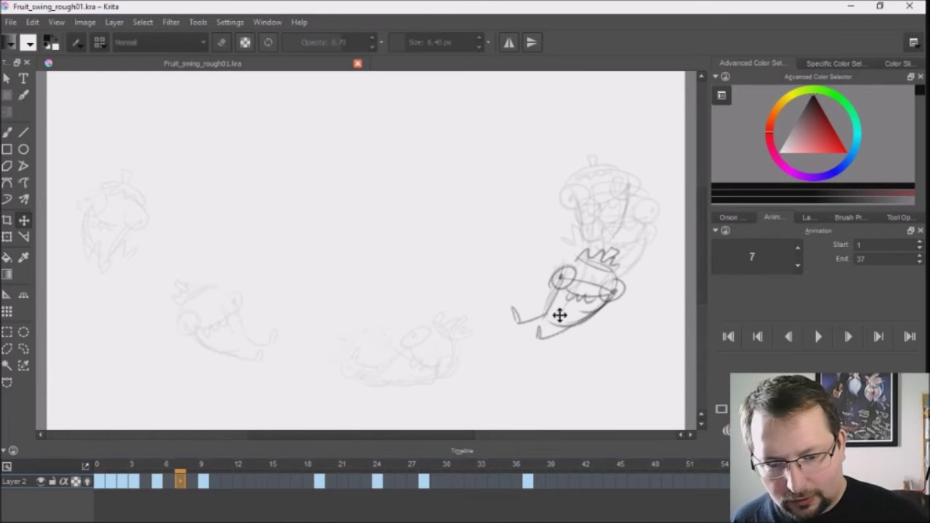
click(7, 133)
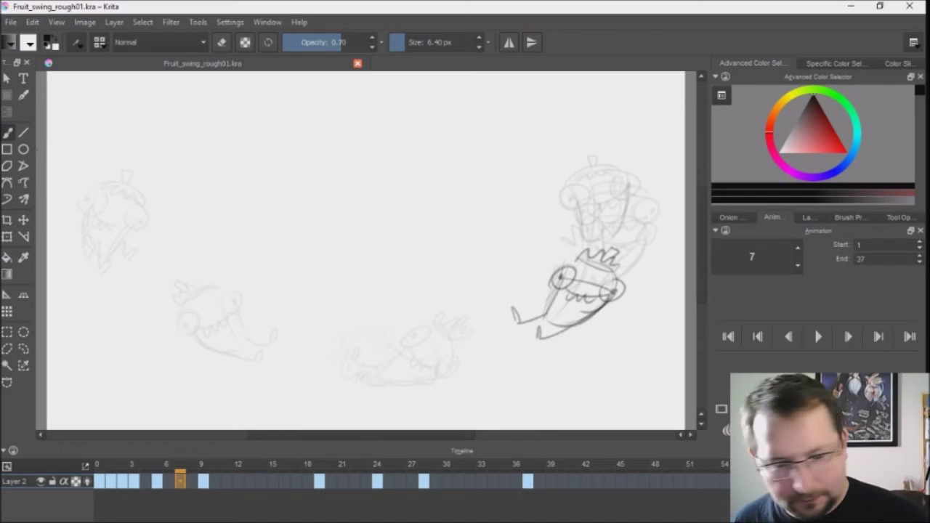
key(Insert)
drag(508, 314, 474, 363)
drag(491, 320, 507, 327)
drag(531, 343, 539, 363)
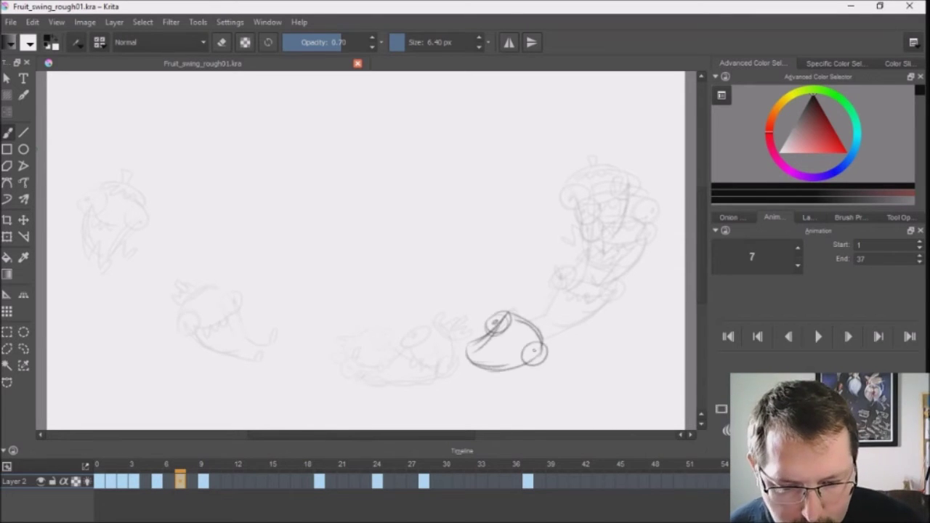
Undo the trial leaf on frame 7 and erase the leaf tops from the frame 5 and frame 9 characters
drag(517, 320, 552, 308)
click(849, 217)
key(ctrl+z)
Draw the toothy mouth and the lower trailing leg on the frame 7 character, checking it against frame 5
drag(495, 339, 524, 359)
drag(476, 363, 453, 369)
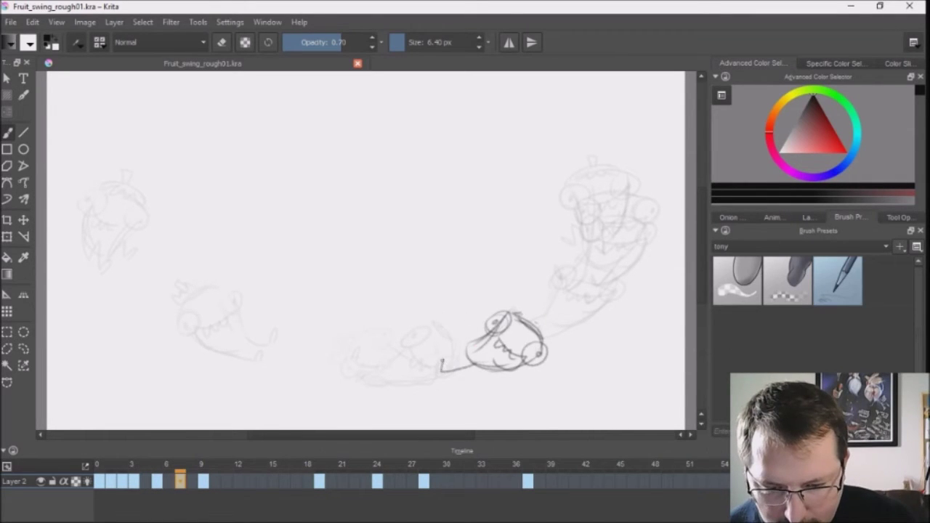
key(Left)
key(Right)
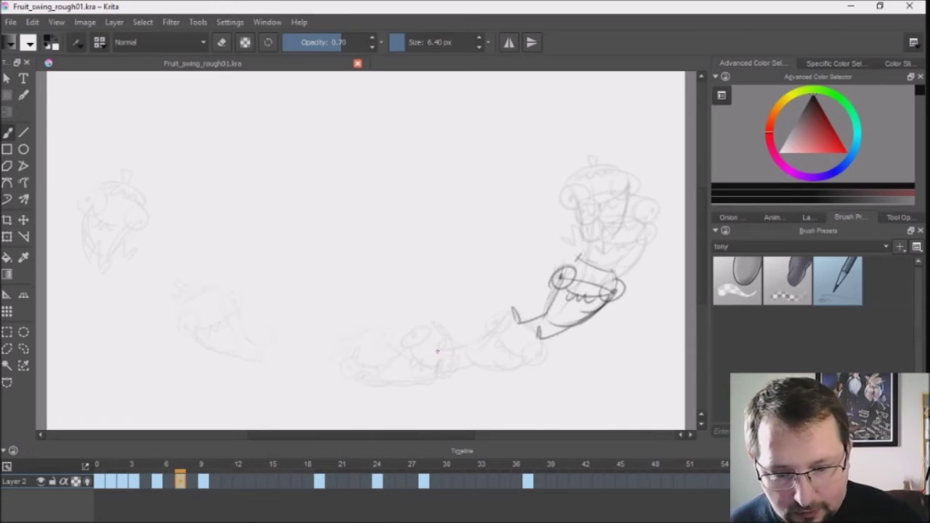
Draw the second trailing leg on the frame 7 character and flip back through the poses to frame 2
key(Right)
key(Left)
key(Left)
key(Left)
key(Left)
key(Left)
key(Left)
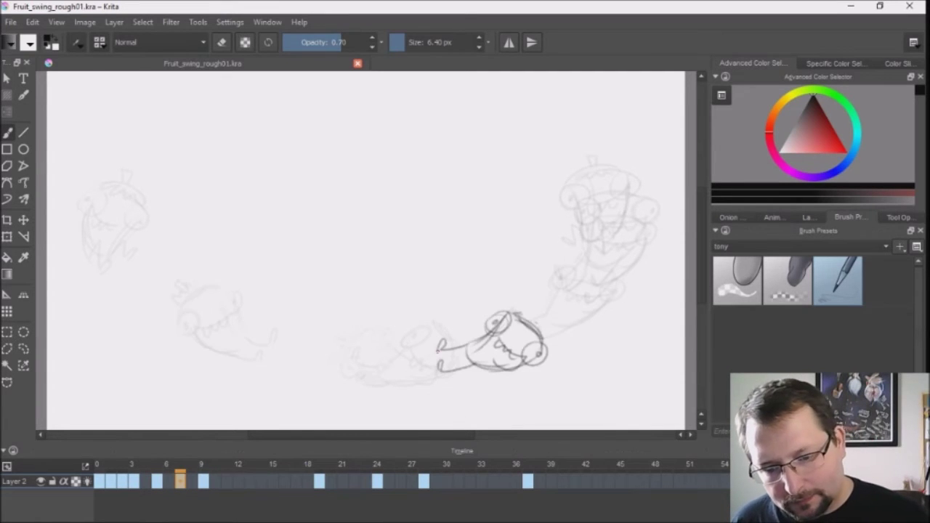
key(t)
key(Left)
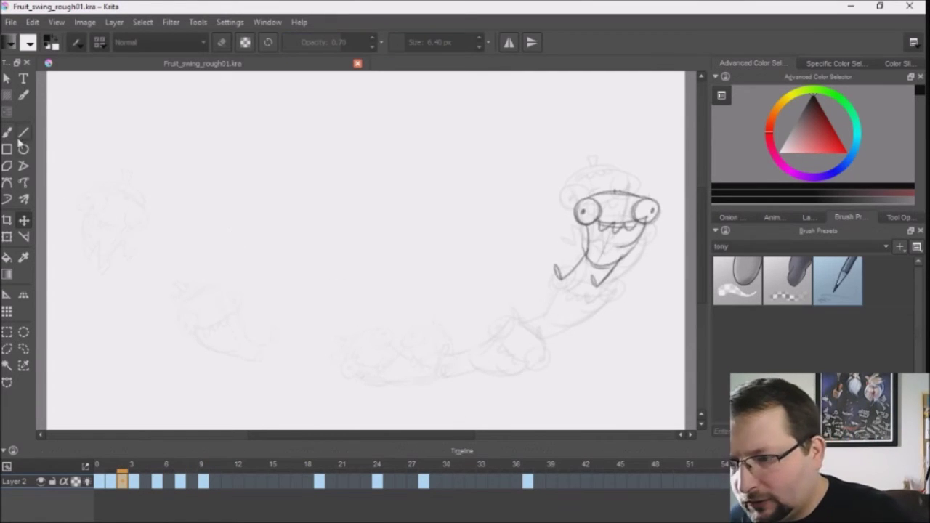
Flip back and forth through the early poses between frames 1 and 9 to check the swing's spacing
key(b)
key(Left)
key(Right)
key(Right)
key(Right)
key(Right)
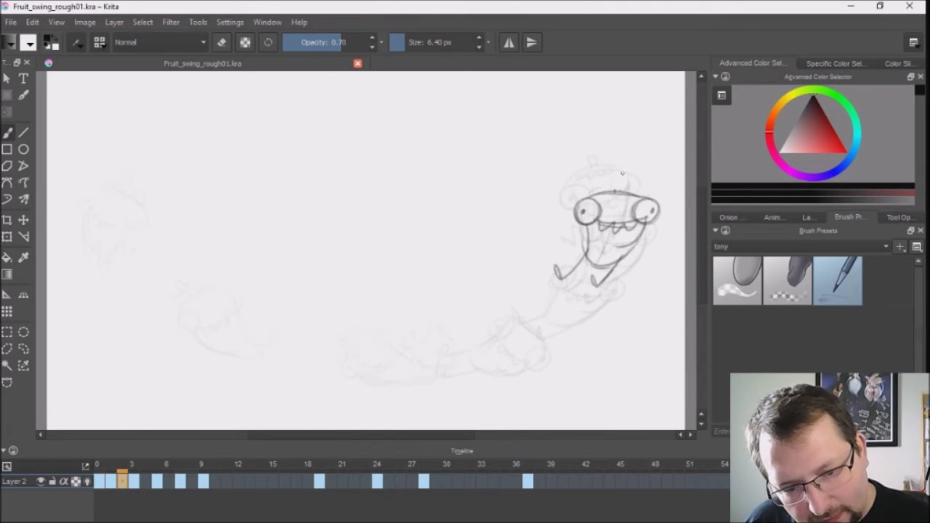
key(Right)
key(Right)
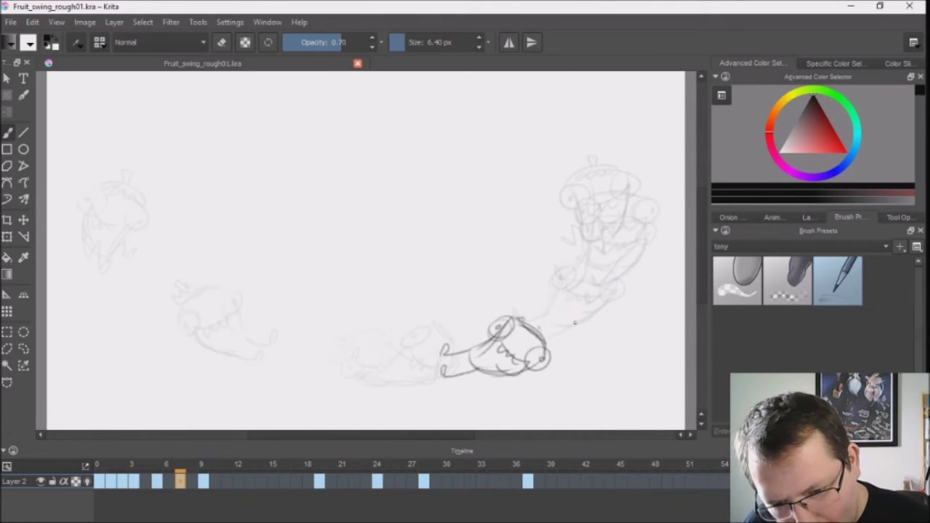
key(Right)
key(Right)
key(Left)
key(Left)
key(Left)
key(Left)
key(Left)
key(Left)
key(Left)
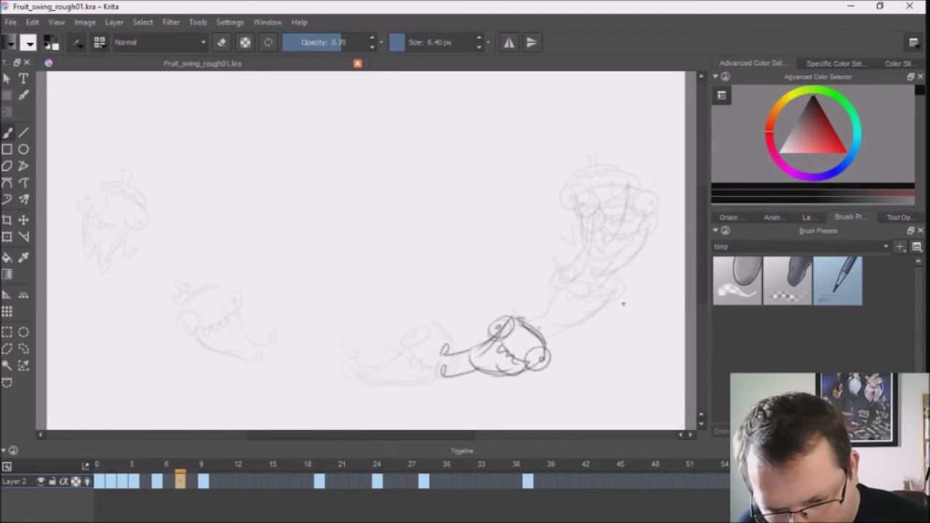
Move the frame 5 and frame 7 characters slightly outward along the swing arc and play the animation back
click(23, 219)
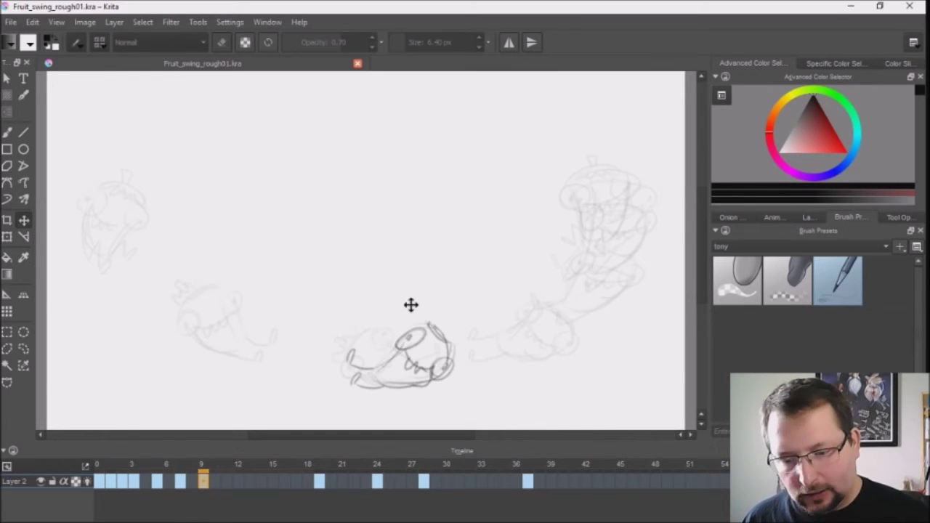
key(space)
key(space)
drag(203, 469, 194, 471)
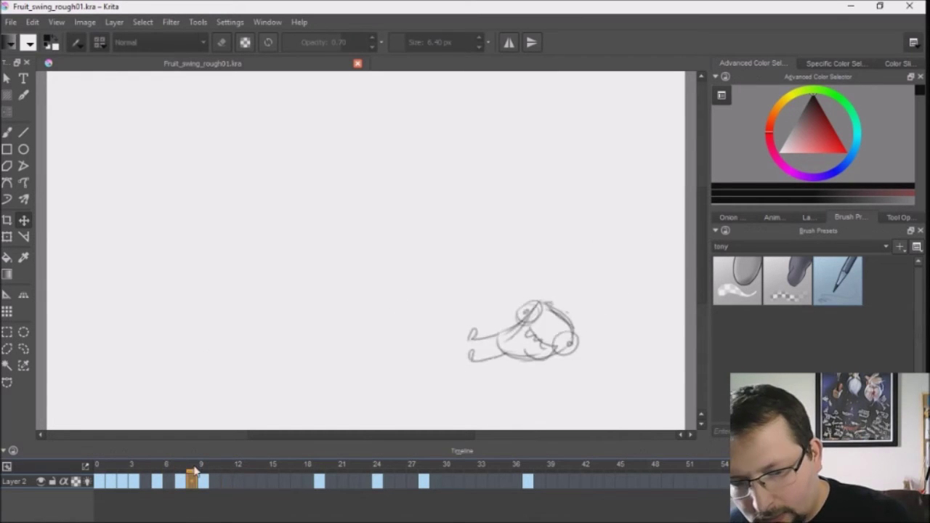
Add a blank keyframe at frame 14, between the frame 9 and frame 19 poses
click(228, 477)
click(238, 482)
click(261, 482)
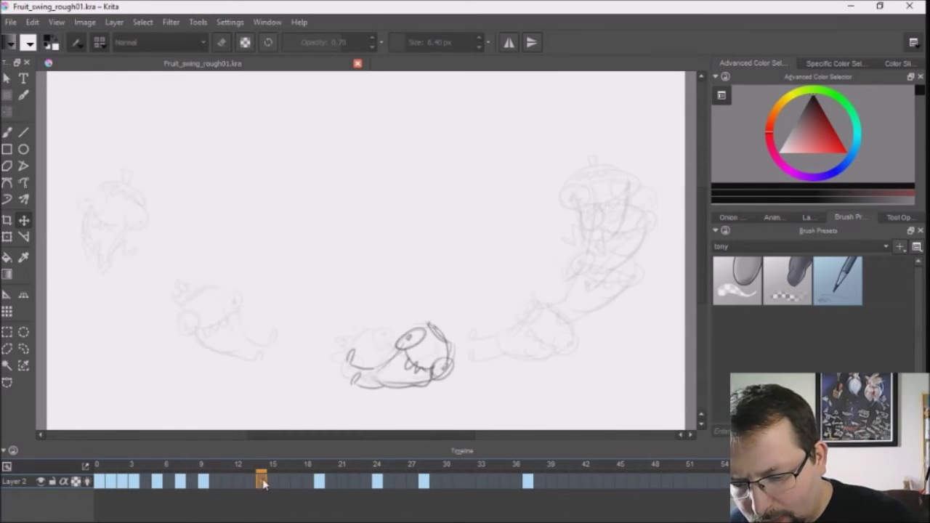
key(Delete)
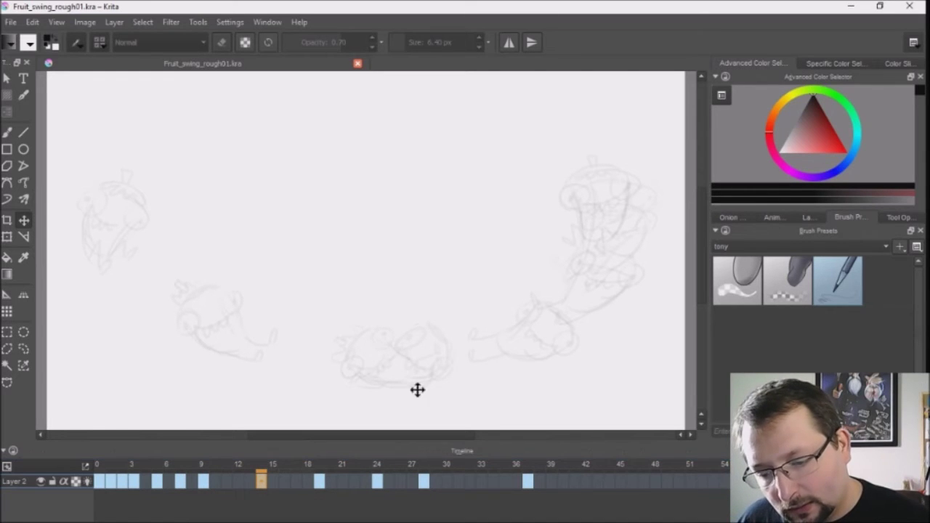
Sketch the frame 14 in-between with a curled body, two round eyes, a toothy mouth and trailing legs
key(b)
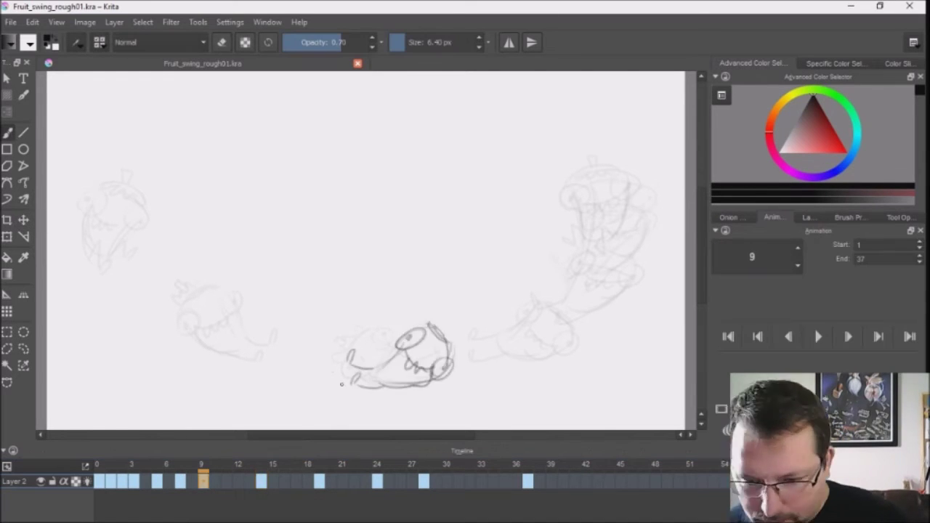
key(Right)
key(Right)
key(Right)
key(Right)
key(Right)
key(Delete)
mouse_move(222, 341)
mouse_down()
mouse_move(291, 350)
mouse_move(267, 361)
mouse_move(196, 309)
mouse_up()
Rotate the frame 9 character slightly to follow the arc, flipping back through the poses to frame 1
key(Left)
key(Left)
key(Left)
key(Left)
key(Left)
key(ctrl+t)
key(Left)
key(Left)
key(Left)
key(Left)
key(Left)
key(Left)
key(Left)
key(Right)
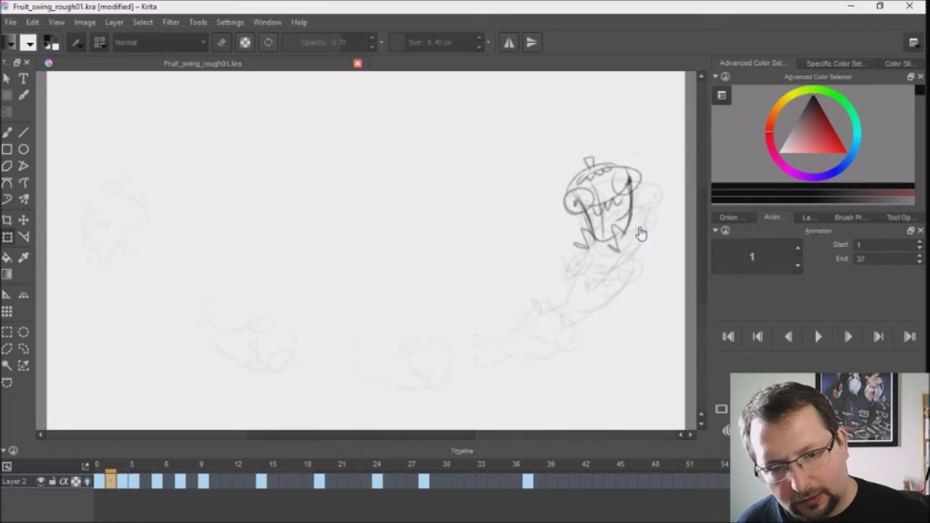
Transform the frame 2 character slightly upward and check it against the neighbouring poses
key(Left)
key(ctrl+t)
drag(672, 278, 675, 275)
drag(633, 241, 636, 244)
key(Return)
key(Left)
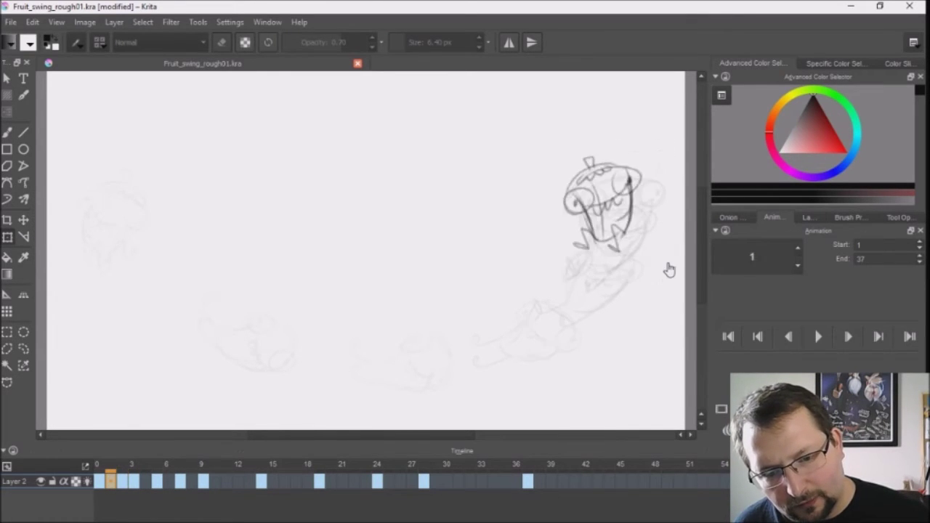
key(Left)
key(Right)
key(Right)
key(Right)
key(Left)
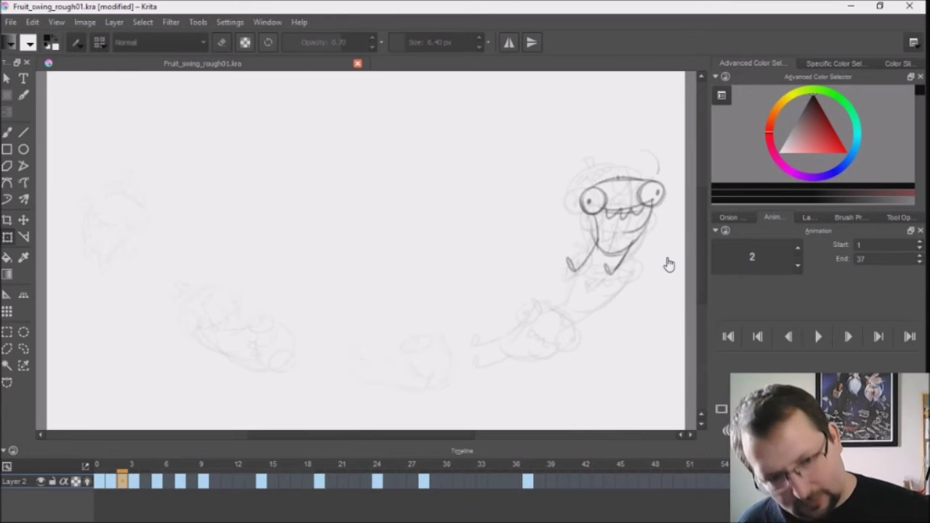
Compare the poses from frame 1 to frame 5 and adjust the frame 3 character's placement with a transform
key(Left)
key(Right)
key(Right)
key(Right)
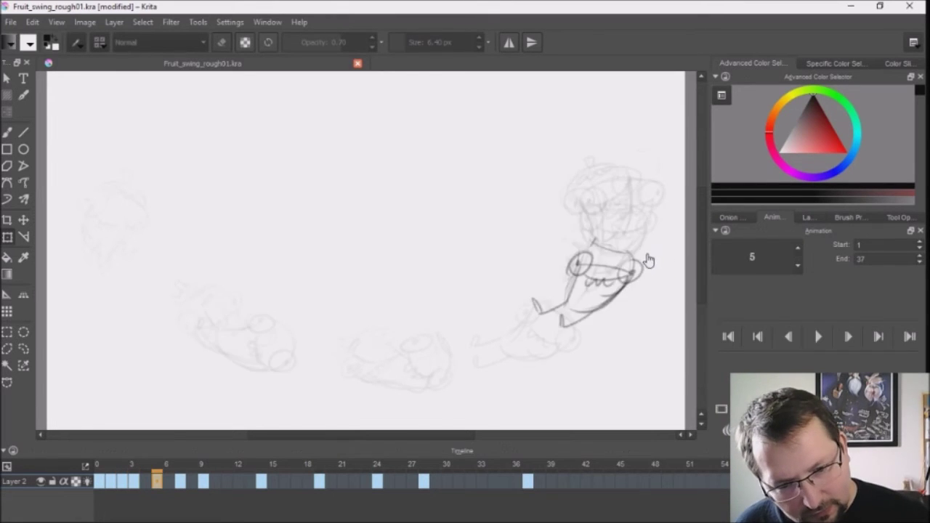
key(Left)
key(Left)
key(Right)
key(ctrl+t)
key(Return)
Insert a new keyframe at frame 2, sketch the in-between's eyes, toothy mouth, body and legs, and rotate it slightly
key(Right)
key(Right)
key(Right)
key(Right)
key(Right)
key(Right)
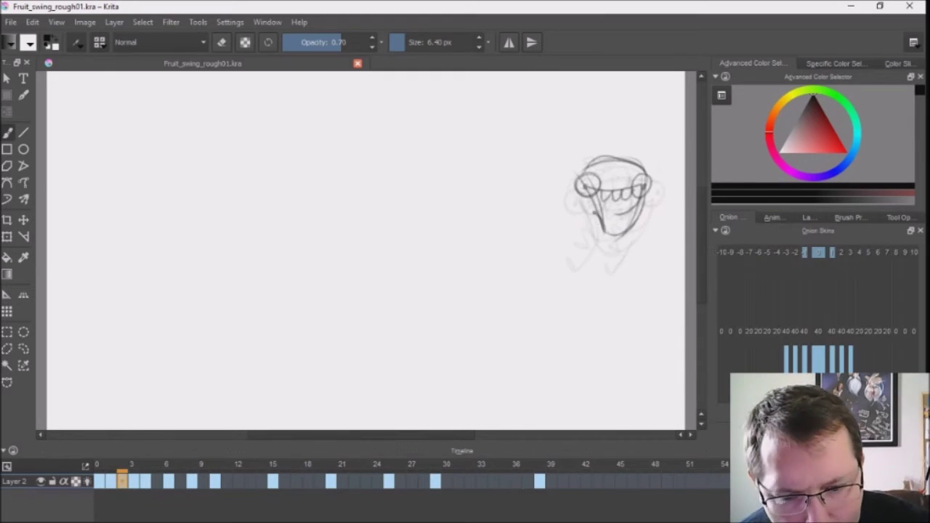
key(ctrl+t)
drag(636, 229, 637, 228)
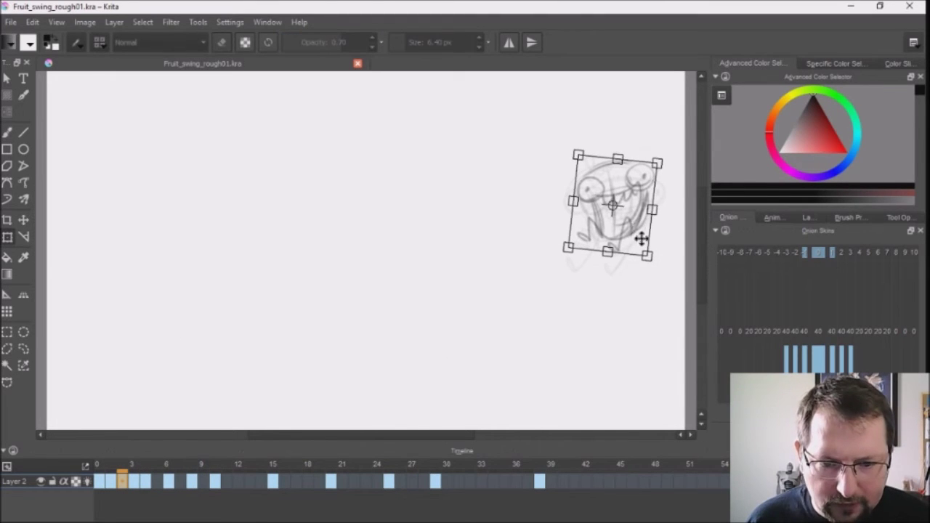
key(Return)
Play the animation back and compare the opening poses with the final pose on frame 38
key(space)
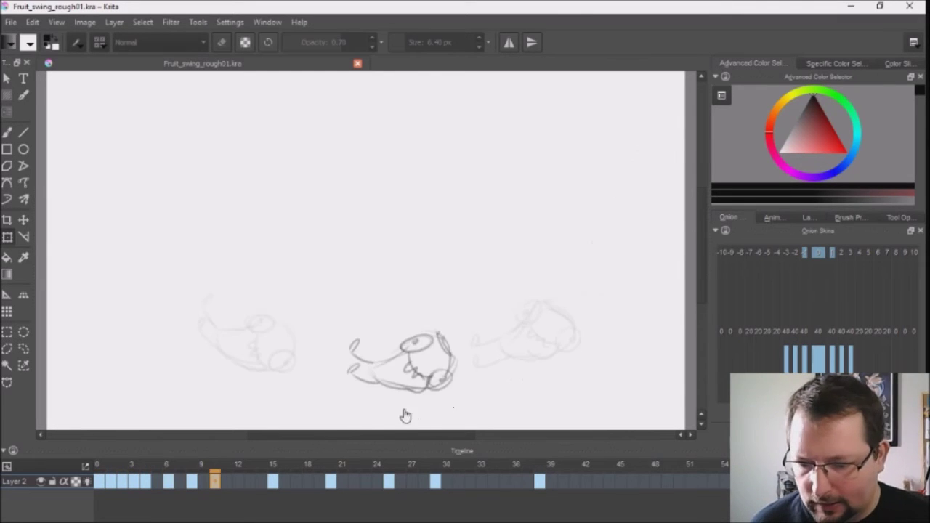
drag(481, 472, 125, 482)
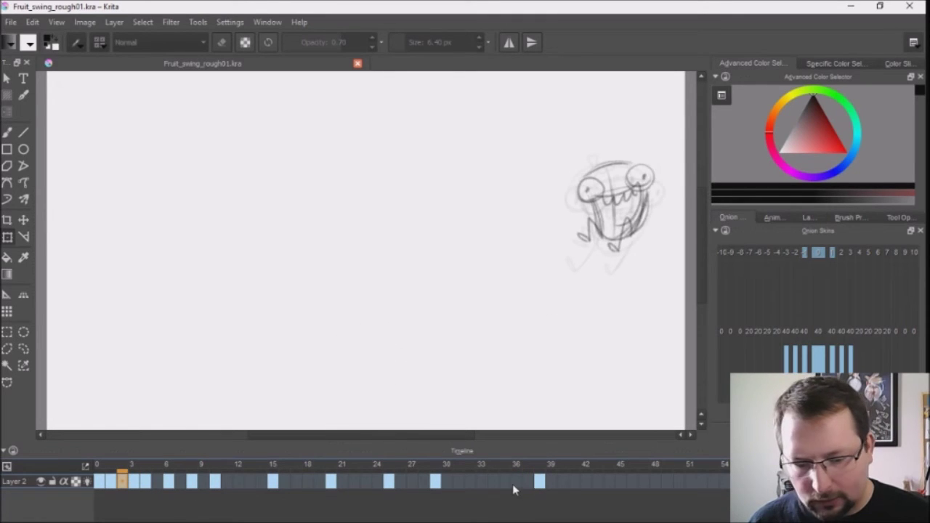
click(111, 481)
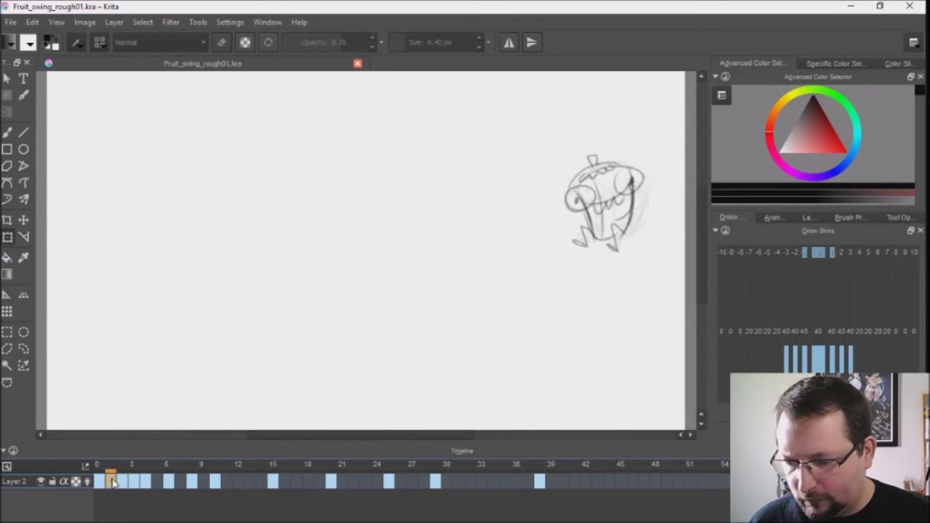
click(539, 481)
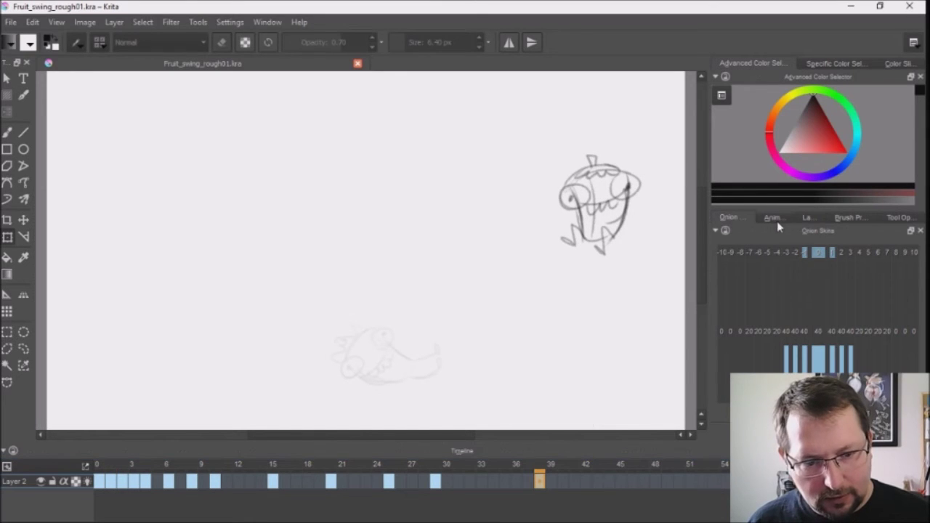
click(774, 218)
click(110, 481)
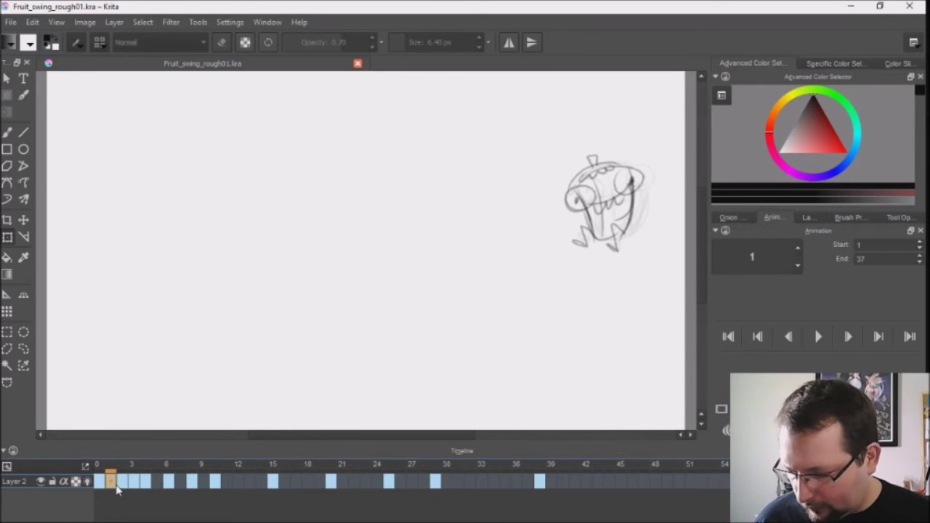
click(134, 482)
drag(146, 485, 541, 485)
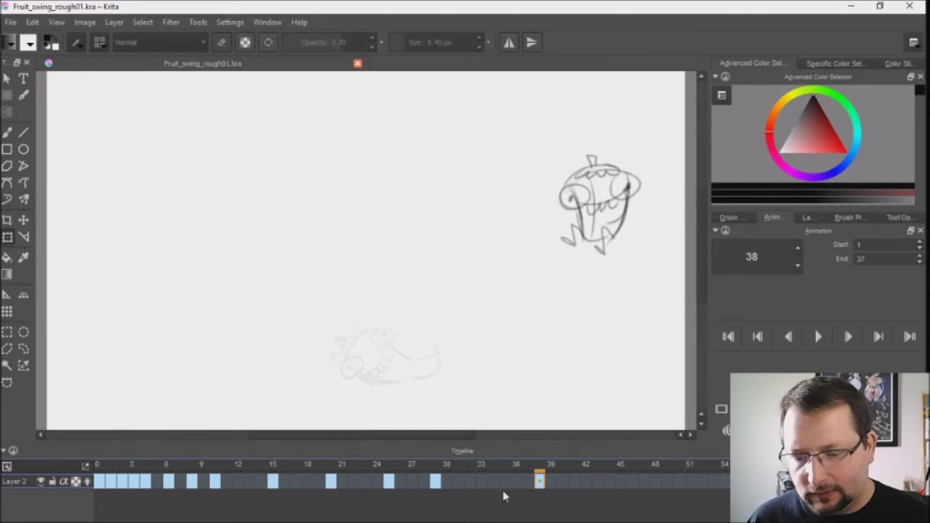
Scrub between frames 12 and 3 and replay the swing to judge its timing
click(249, 481)
drag(249, 481, 239, 482)
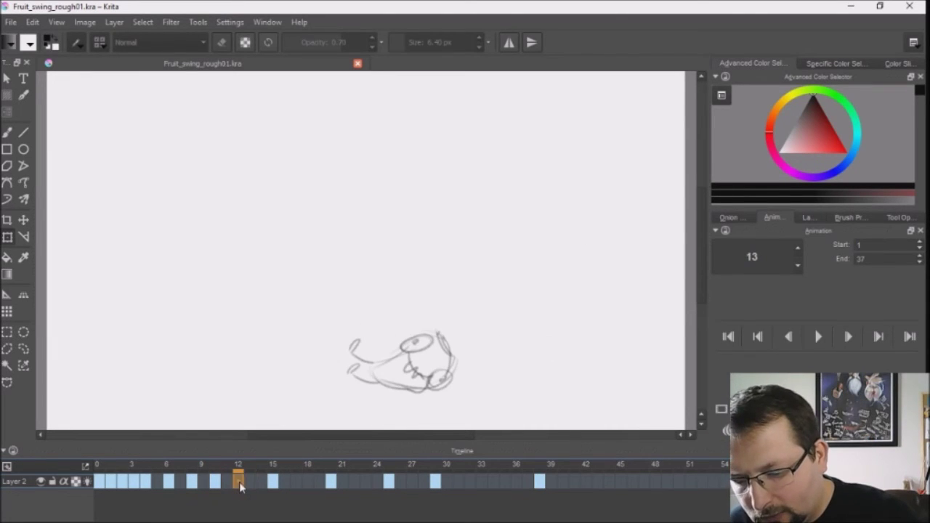
click(242, 478)
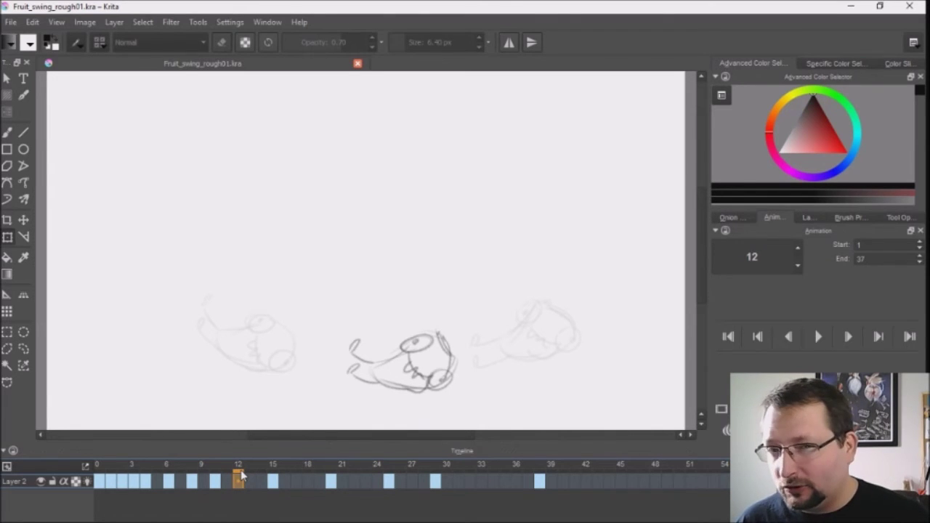
drag(225, 469, 134, 466)
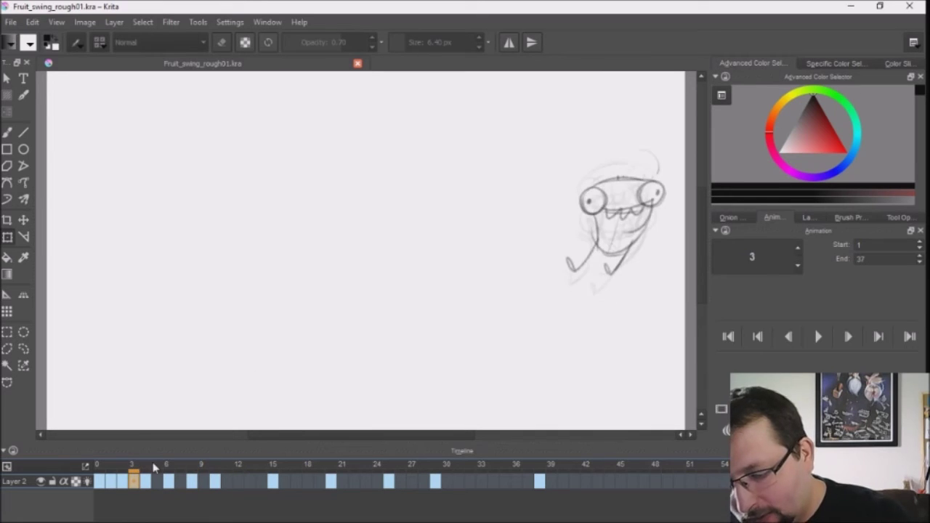
key(space)
key(space)
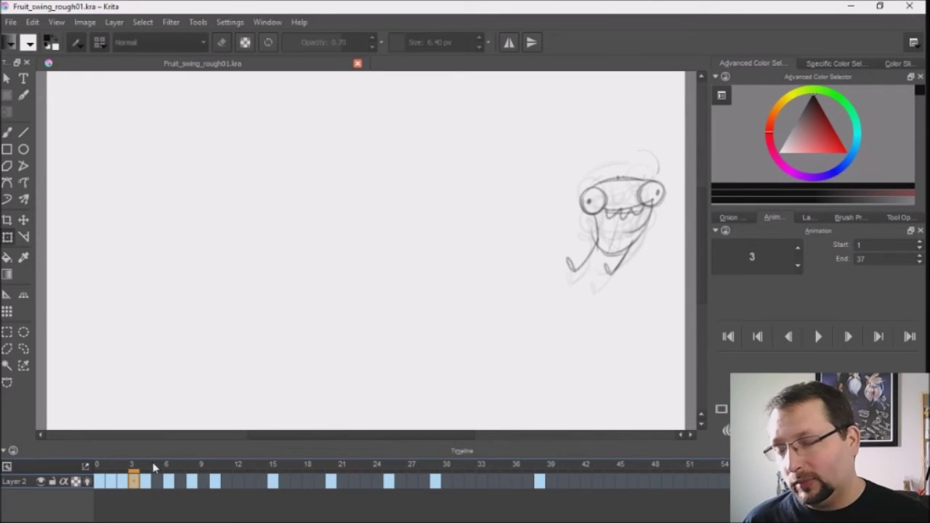
drag(303, 469, 134, 466)
key(space)
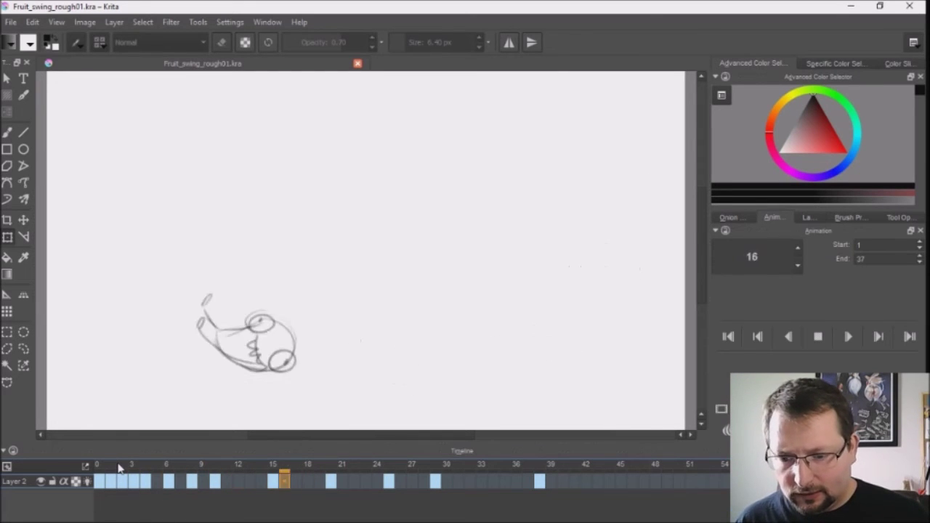
Insert a blank keyframe at frame 18, shift the later keyframes one frame on, and switch back to the brush
click(272, 482)
drag(272, 481, 308, 481)
key(Insert)
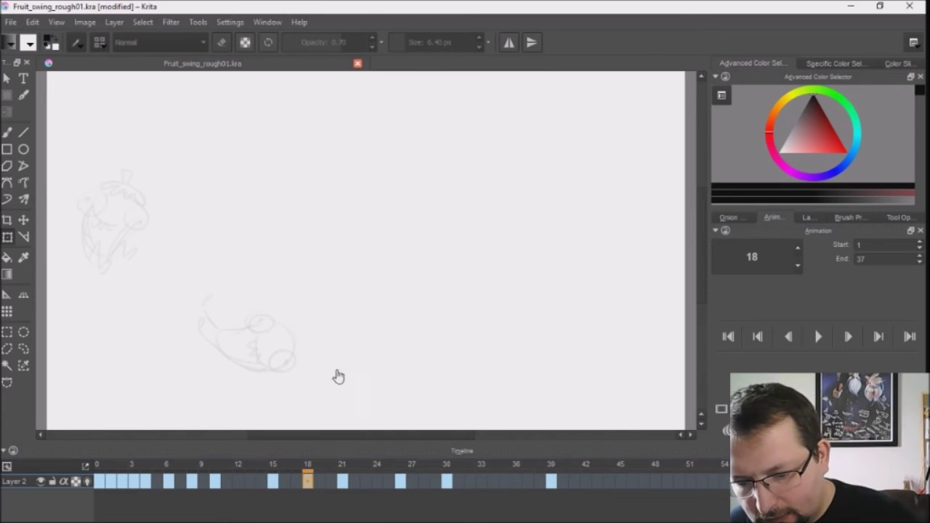
key(Left)
key(Right)
key(Right)
key(Left)
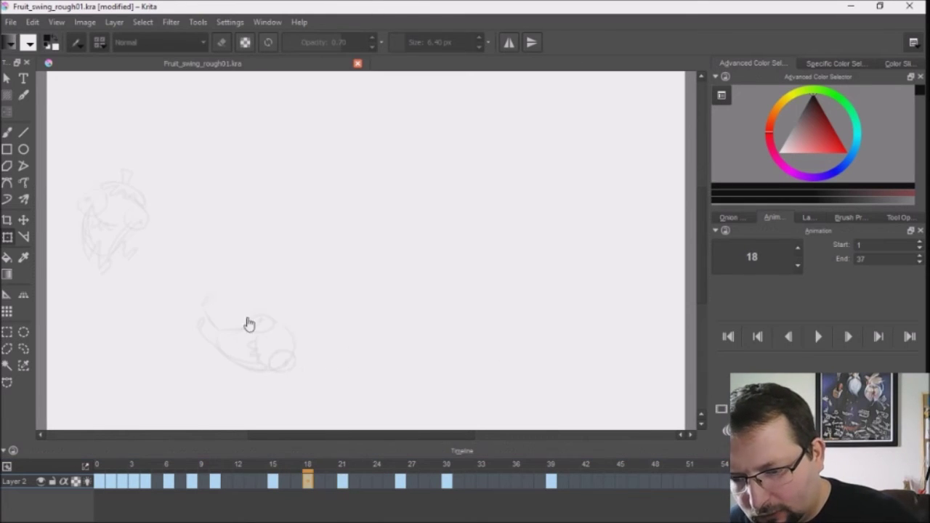
key(Left)
click(14, 135)
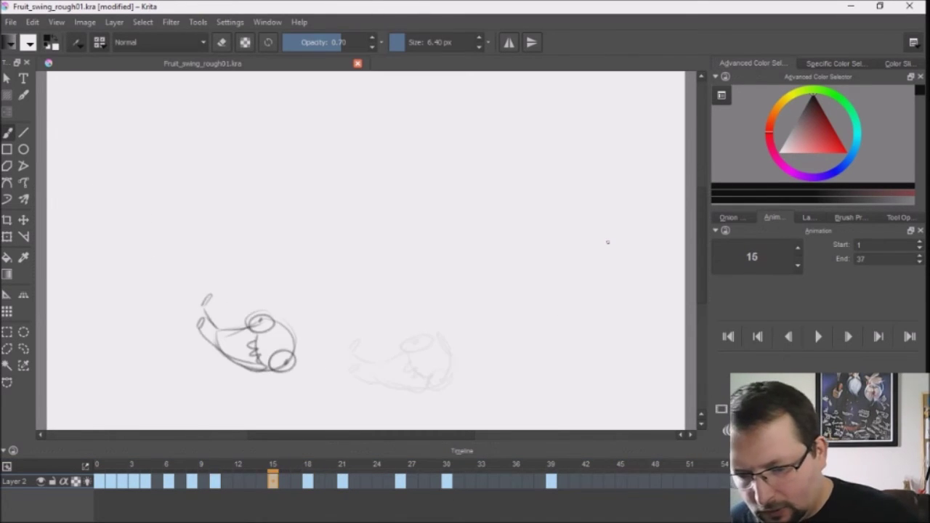
Flip repeatedly between the frame 15 and frame 21 poses to plan the in-between's position on frame 18
key(Right)
key(Right)
key(Right)
key(Left)
key(Left)
key(Left)
key(Right)
key(Right)
key(Right)
key(Right)
key(Right)
key(Right)
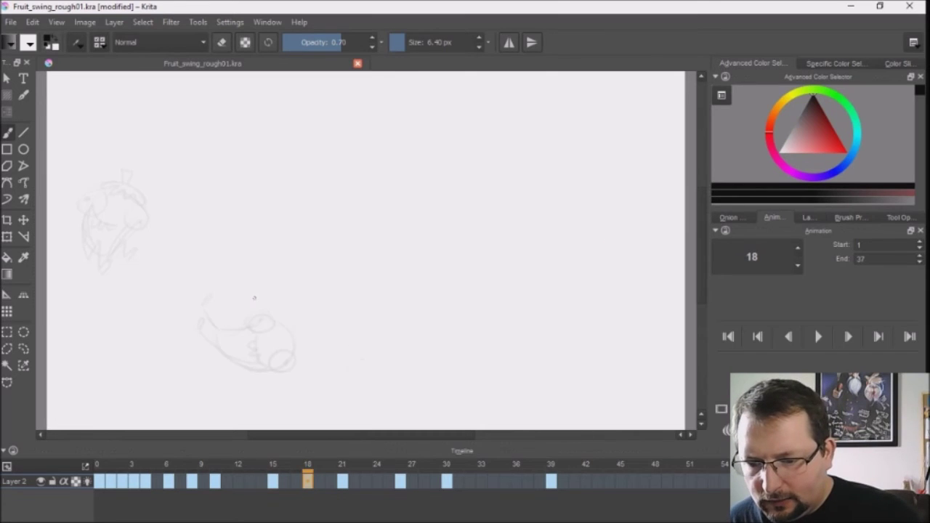
key(Left)
key(Left)
key(Left)
key(Right)
key(Right)
key(Right)
key(Left)
key(Left)
key(Left)
key(Left)
key(Left)
key(Left)
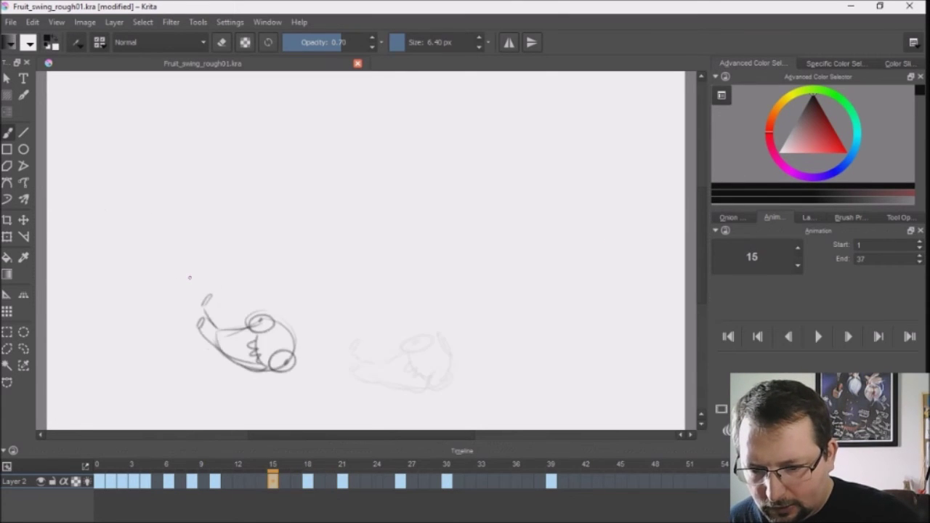
key(Right)
key(Right)
key(Right)
key(Right)
key(Right)
key(Right)
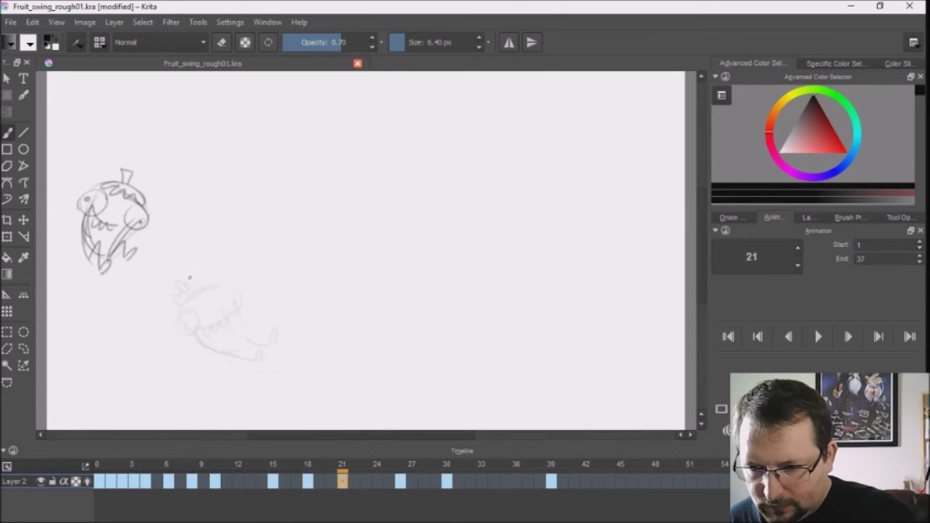
key(Left)
key(Left)
key(Left)
key(Right)
key(Right)
key(Right)
key(Left)
key(Left)
key(Left)
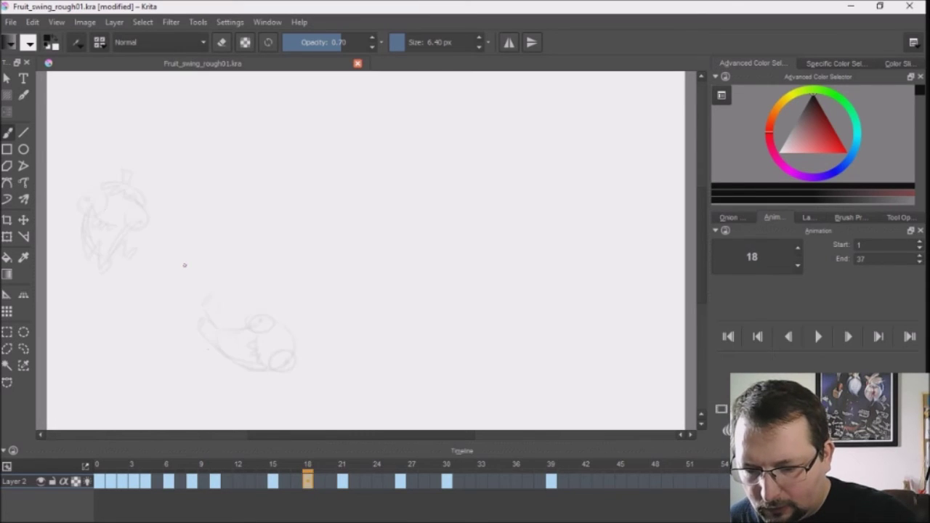
key(Left)
key(Left)
key(Left)
key(Right)
key(Right)
key(Right)
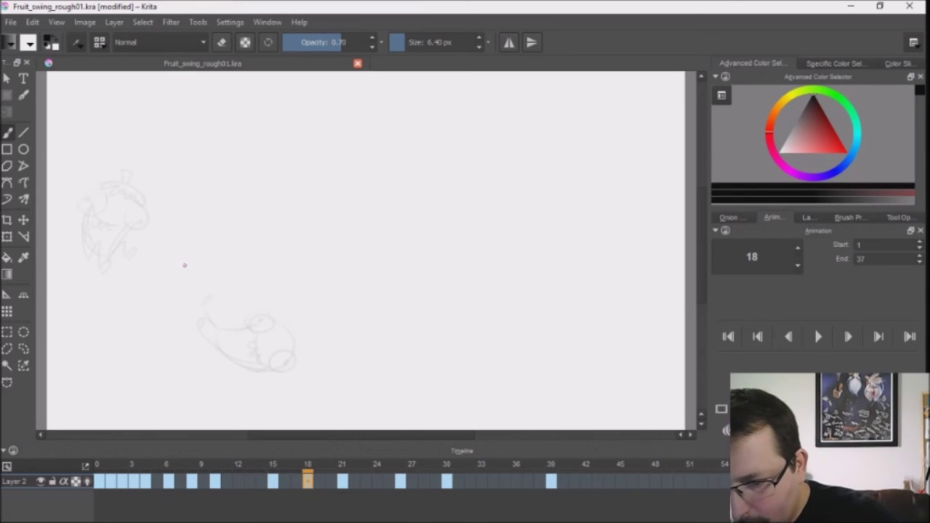
Flip back from blank frame 18 to the preceding pose and return to judge where the in-between body should sit
key(Left)
key(Left)
key(Left)
key(Right)
key(Right)
key(Right)
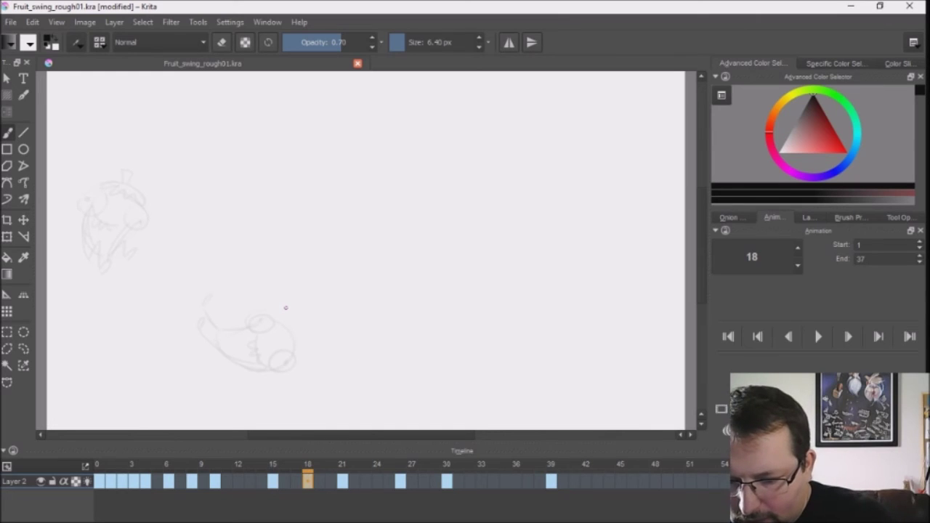
key(Left)
key(Left)
key(Left)
key(Right)
key(Right)
key(Right)
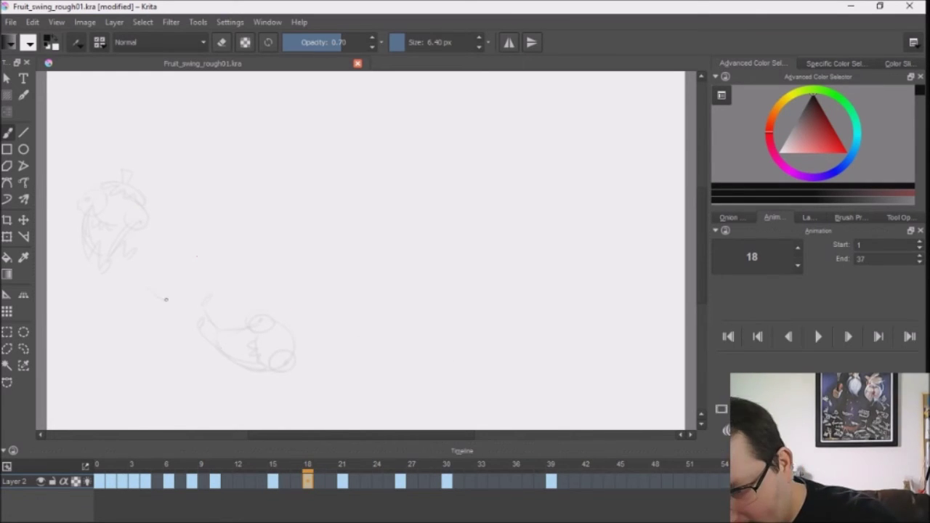
drag(143, 286, 211, 302)
drag(170, 259, 216, 299)
drag(148, 289, 191, 302)
drag(145, 270, 204, 260)
drag(206, 257, 216, 301)
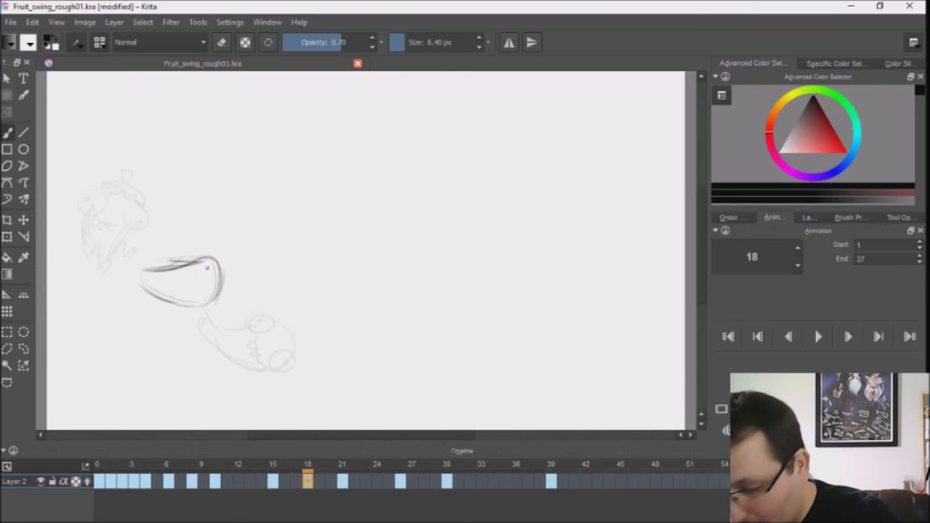
key(ctrl+z)
key(ctrl+z)
key(ctrl+z)
key(ctrl+z)
key(ctrl+z)
key(ctrl+z)
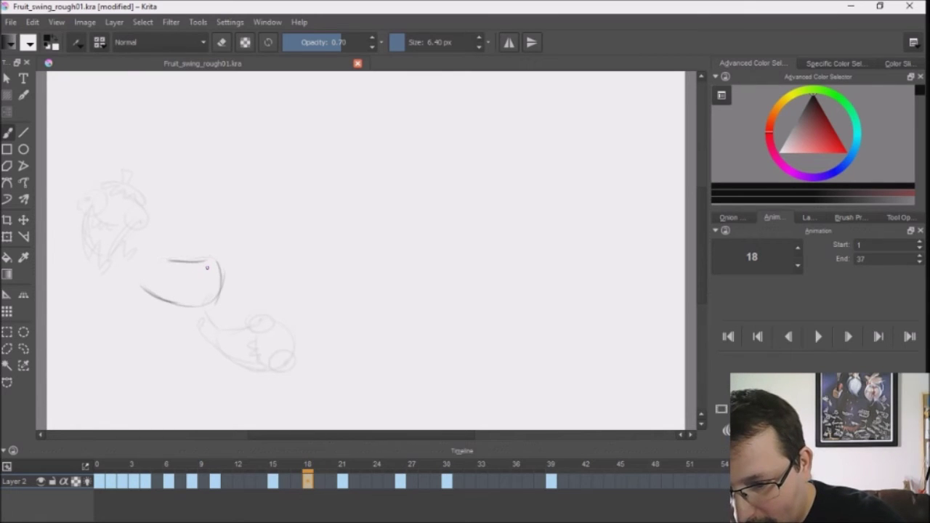
key(ctrl+z)
key(ctrl+z)
key(ctrl+z)
key(ctrl+z)
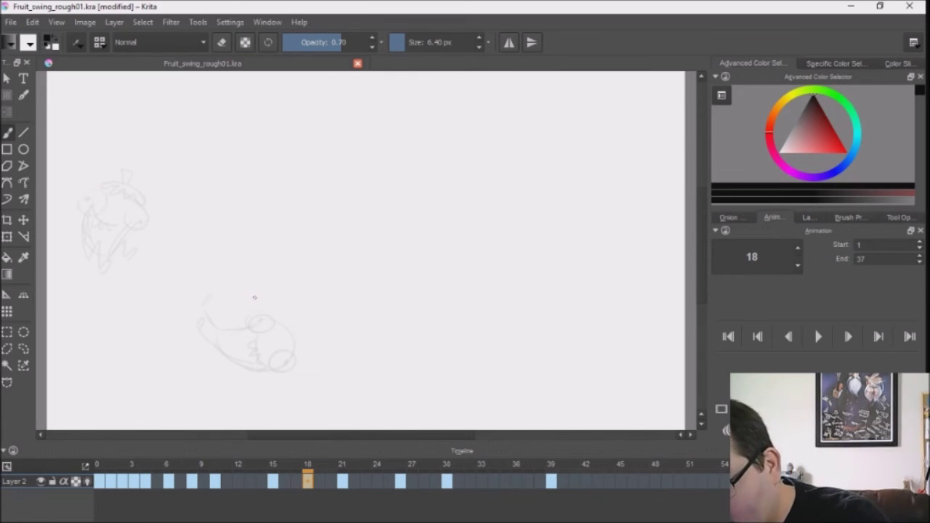
Sketch the fruit's head curve, two round eyes, toothed mouth and tapering body on frame 18
mouse_move(83, 210)
mouse_down()
mouse_move(131, 211)
mouse_move(83, 243)
mouse_move(104, 256)
mouse_move(129, 224)
mouse_up()
click(138, 218)
drag(99, 188, 141, 201)
drag(92, 208, 117, 223)
mouse_move(90, 211)
mouse_down()
mouse_move(98, 234)
mouse_move(114, 222)
mouse_move(230, 286)
mouse_up()
Mirror the frame 18 sketch horizontally, rotate it clockwise into the swing and move it between the neighbouring onion-skinned poses
key(t)
key(ctrl+t)
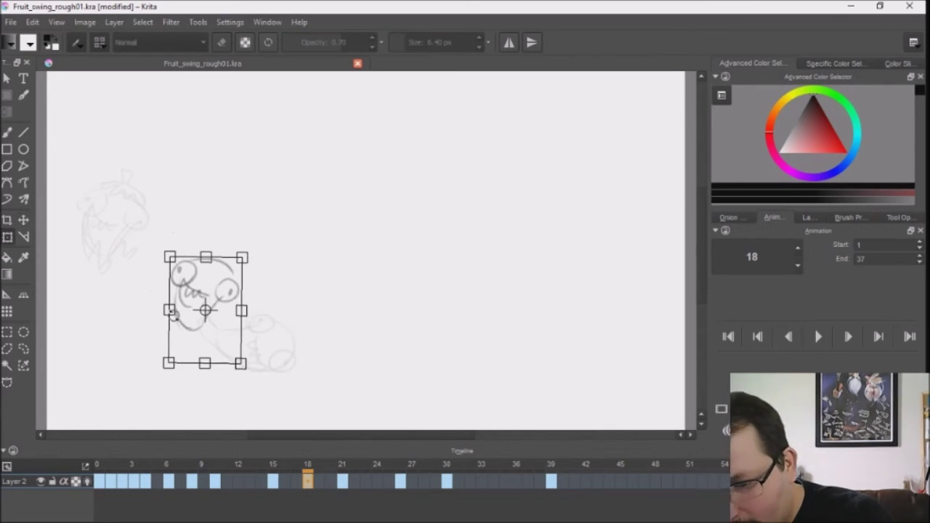
drag(171, 311, 314, 316)
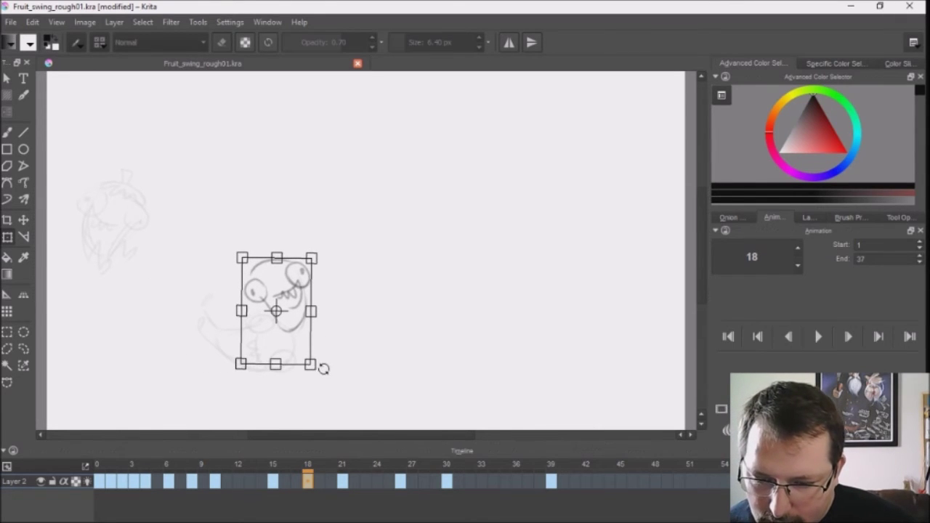
mouse_move(324, 369)
mouse_down()
mouse_move(289, 370)
mouse_move(368, 351)
mouse_move(428, 254)
mouse_up()
mouse_move(312, 300)
mouse_down()
mouse_move(203, 275)
mouse_move(204, 263)
mouse_up()
mouse_move(243, 305)
mouse_down()
mouse_move(249, 272)
mouse_move(248, 282)
mouse_up()
Draw the two trailing legs on the frame 18 fruit and flip to the previous pose to check them
key(b)
drag(155, 279, 145, 257)
drag(144, 298, 130, 271)
key(Left)
key(Right)
Nudge the frame 18 drawing slightly up and left, and compare its placement with the frame 15 and 21 poses
key(t)
drag(213, 288, 207, 284)
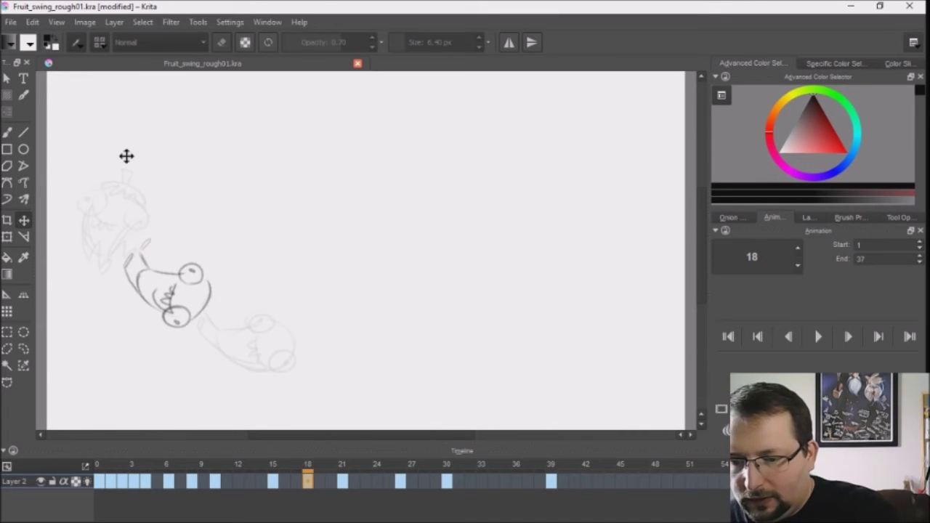
key(Right)
key(Left)
key(Right)
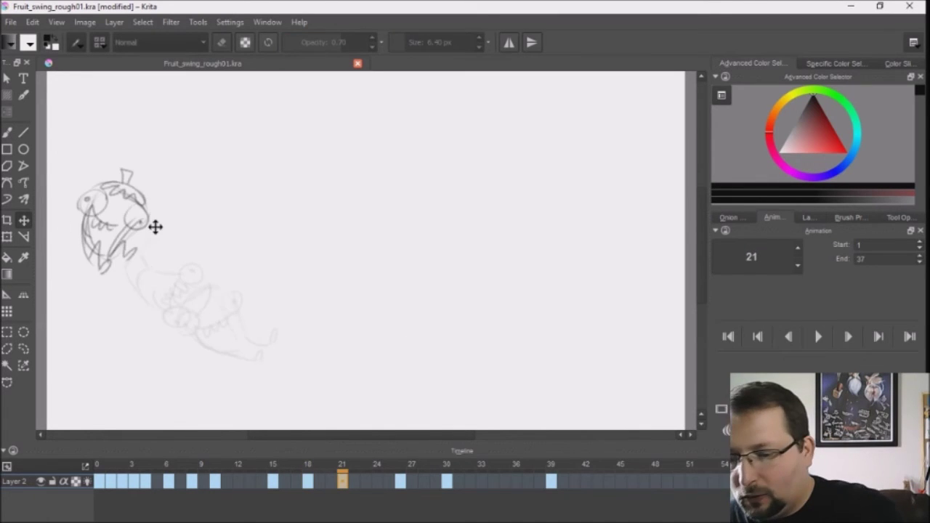
key(Left)
key(Left)
key(Right)
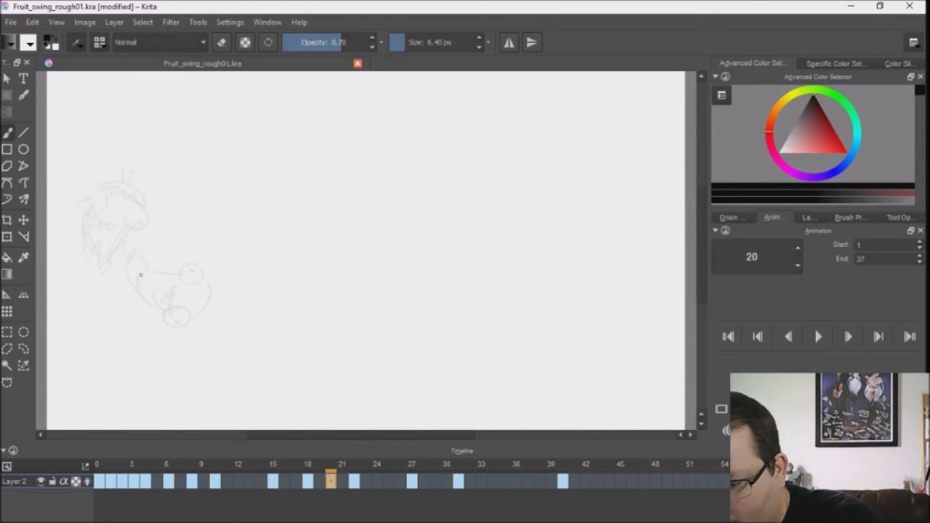
Sketch the fruit's rounded in-between body on the blank keyframe at frame 20 and check it against the frame 22 pose
drag(122, 273, 149, 209)
mouse_move(136, 213)
mouse_down()
mouse_move(120, 256)
mouse_move(165, 269)
mouse_up()
drag(148, 205, 187, 244)
drag(141, 268, 116, 278)
drag(116, 250, 98, 262)
drag(130, 209, 129, 211)
mouse_move(139, 232)
mouse_down()
mouse_move(184, 250)
mouse_move(167, 255)
mouse_up()
key(Right)
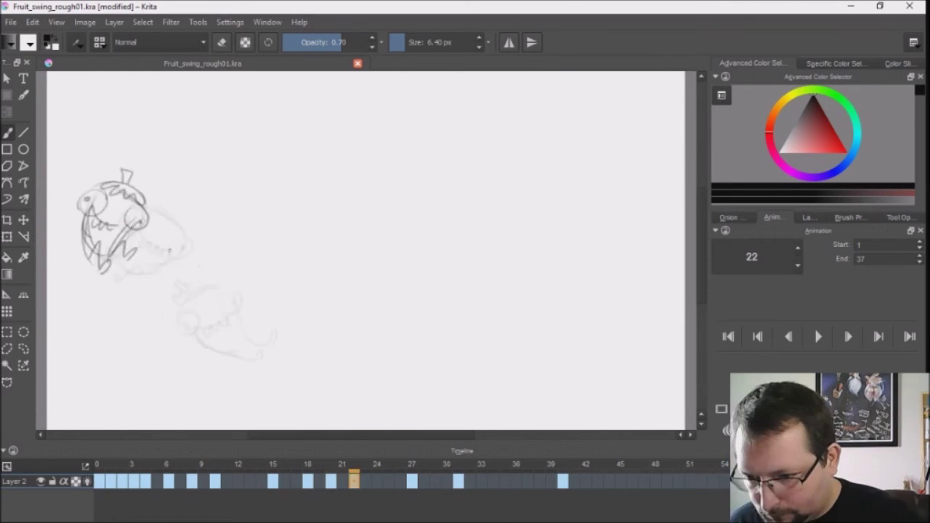
mouse_move(329, 482)
mouse_down()
mouse_move(285, 482)
mouse_move(381, 486)
mouse_move(332, 469)
mouse_move(417, 460)
mouse_move(293, 475)
mouse_up()
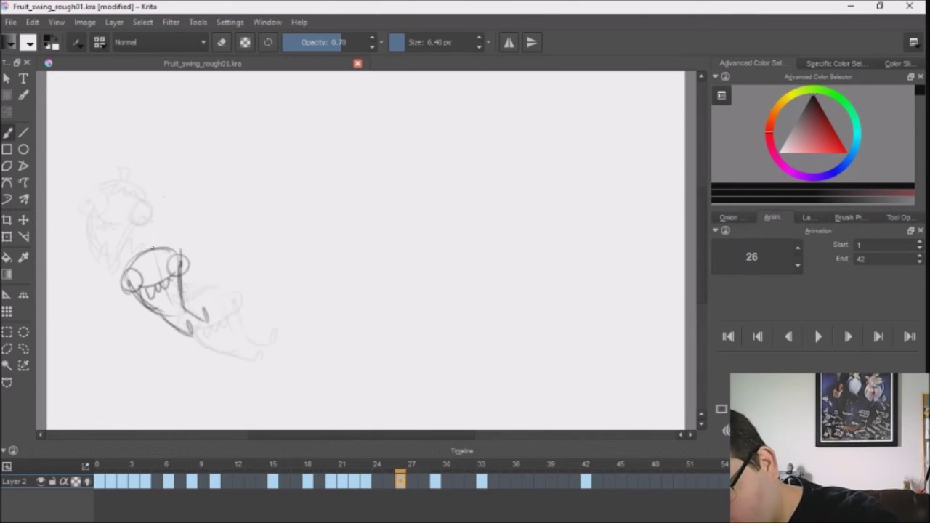
Draw the jagged leafy crown on the frame 26 fruit and compare it with the frame 23 pose
mouse_move(157, 236)
mouse_down()
mouse_move(125, 256)
mouse_move(128, 233)
mouse_move(135, 244)
mouse_up()
key(Left)
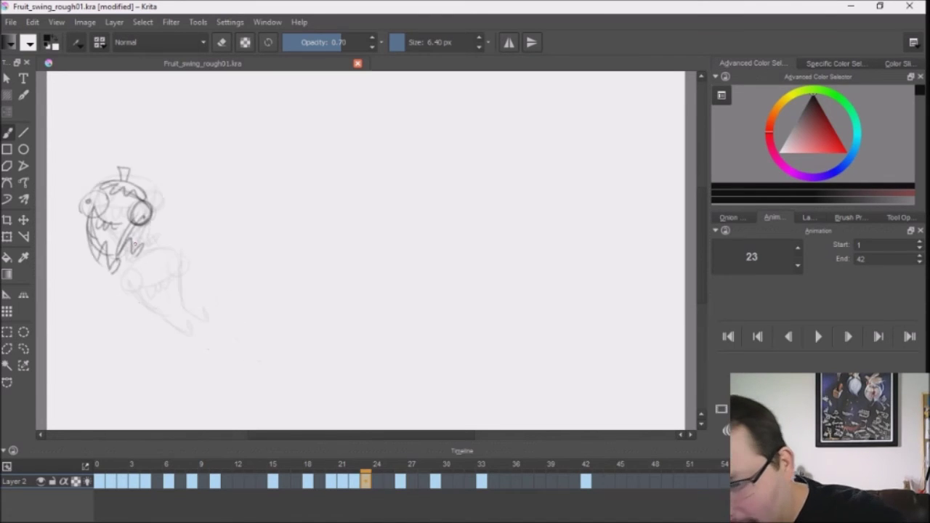
key(Right)
key(Right)
key(Right)
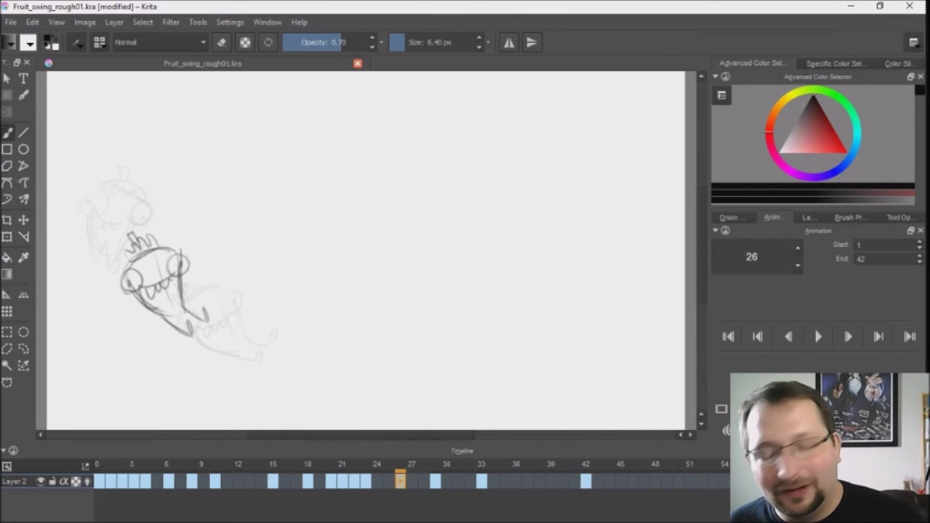
Flip back and forth through the keyframes around frames 23, 26 and 29 to examine the spacing of the return swing
key(Left)
key(Left)
key(Left)
key(Right)
key(Right)
key(Right)
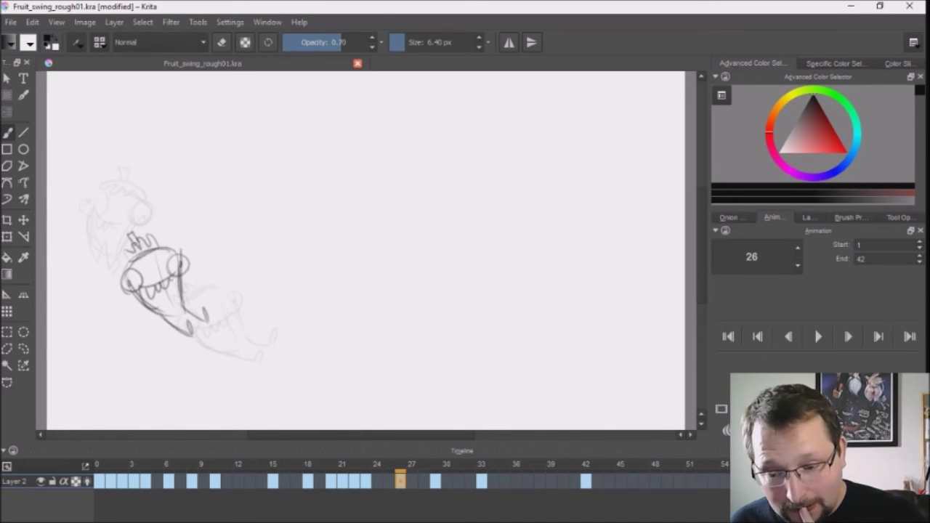
key(Left)
key(Right)
key(Right)
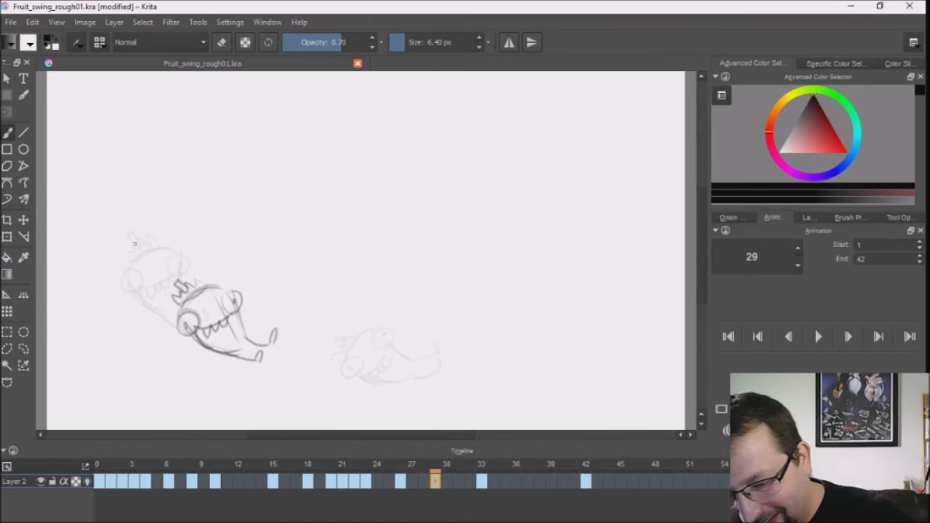
key(Right)
key(Right)
key(comma)
key(comma)
key(comma)
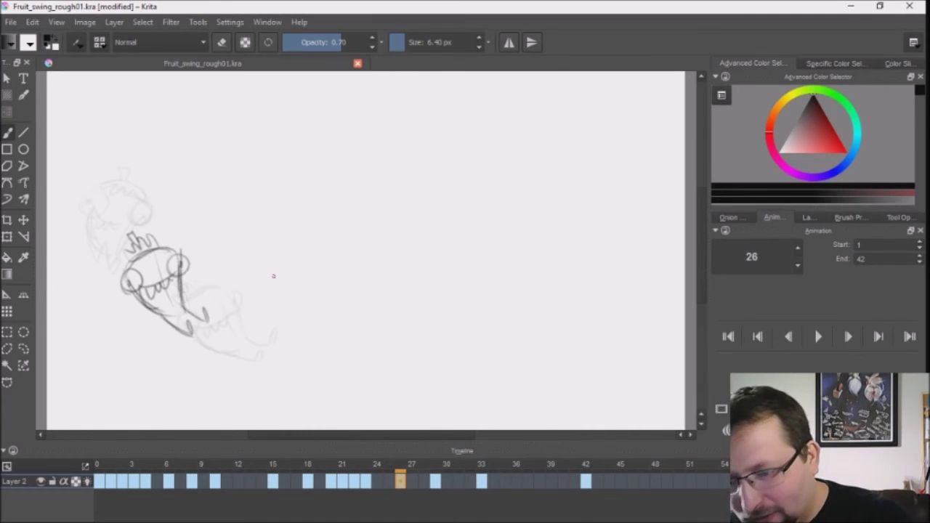
key(comma)
key(period)
key(comma)
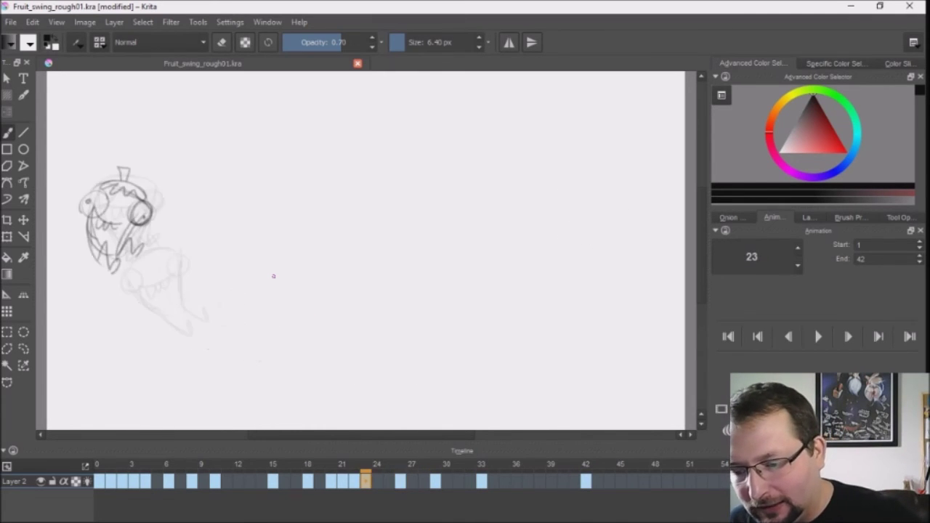
Insert a blank keyframe at frame 25, shifting the later keyframes one frame on, and sketch the fruit's body outline there
key(period)
key(ctrl+z)
key(Delete)
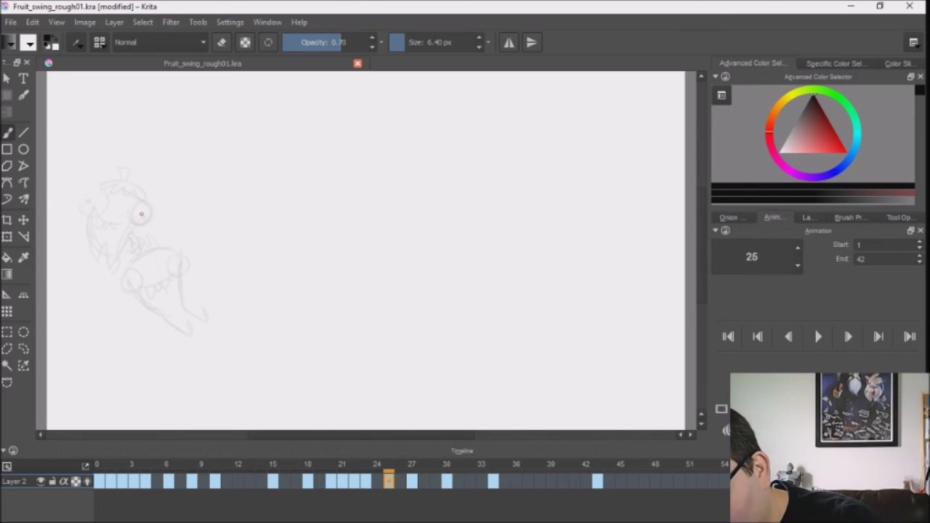
mouse_move(141, 213)
mouse_down()
mouse_move(119, 211)
mouse_move(151, 209)
mouse_move(153, 270)
mouse_up()
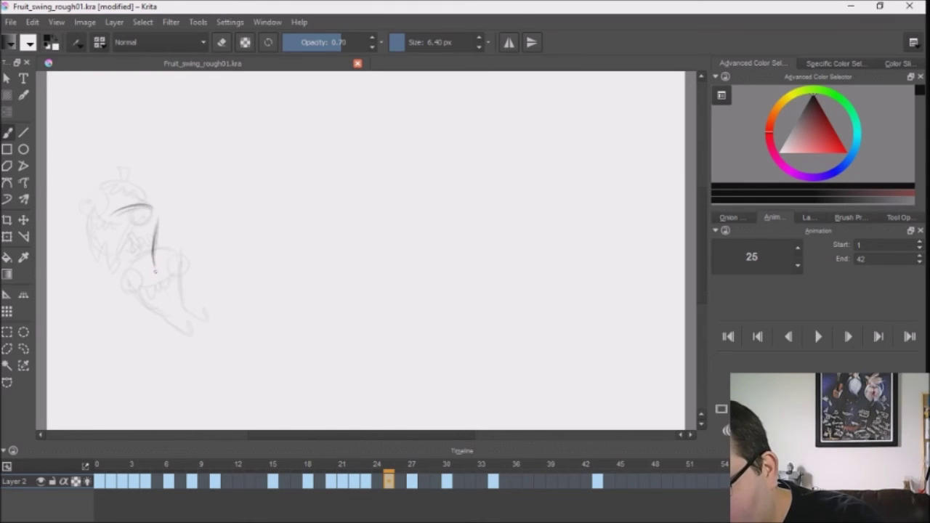
mouse_move(133, 209)
mouse_down()
mouse_move(136, 282)
mouse_move(152, 210)
mouse_move(106, 245)
mouse_up()
Reposition the frame 25 body sketch slightly down and left, and check it against the frame 23 and 27 poses
key(t)
key(ctrl+t)
key(b)
key(Left)
key(Right)
key(Right)
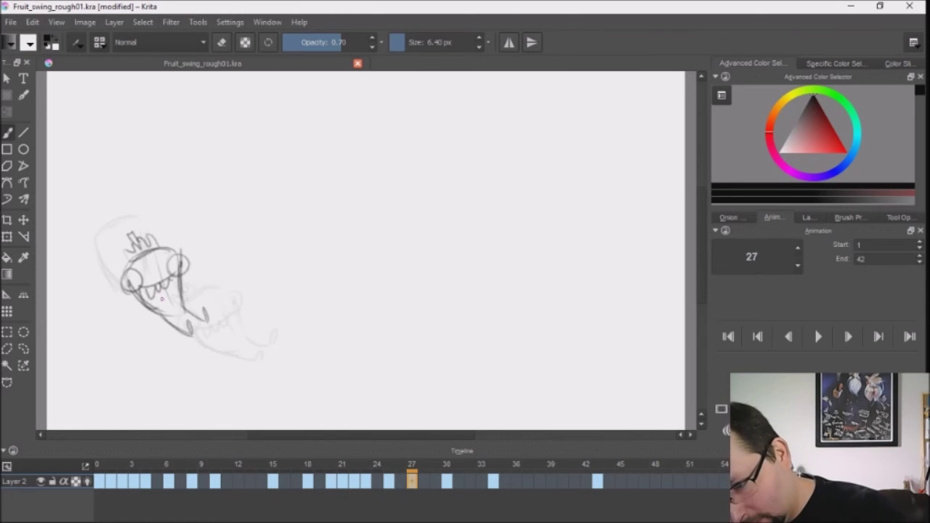
key(Left)
key(Left)
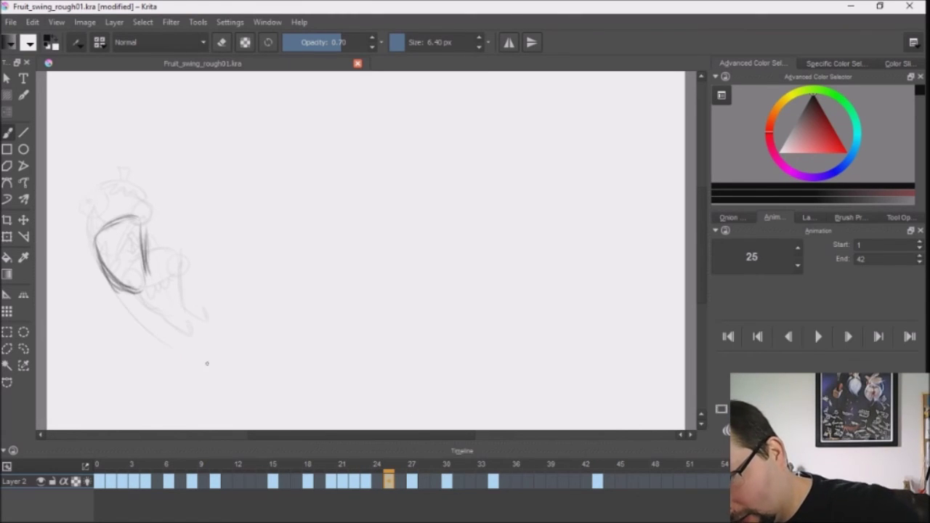
drag(85, 141, 192, 357)
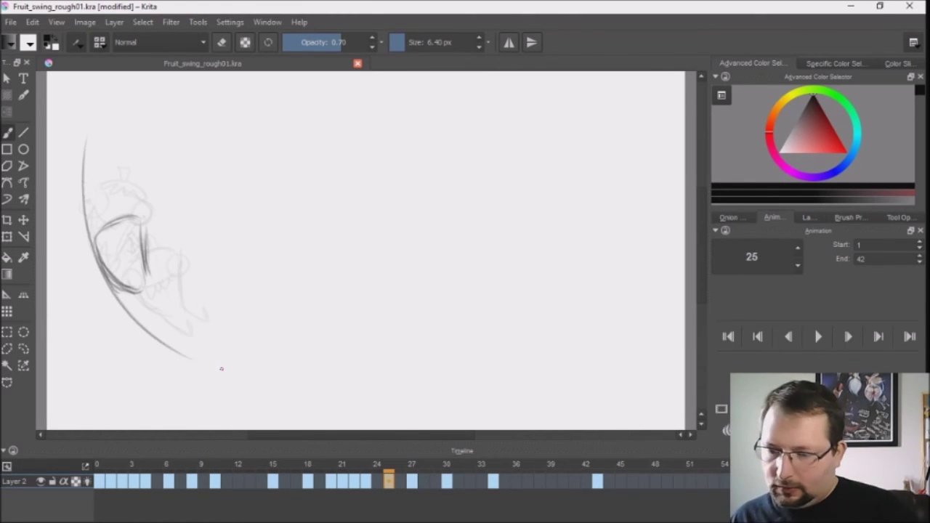
key(ctrl+z)
drag(80, 174, 217, 356)
key(ctrl+z)
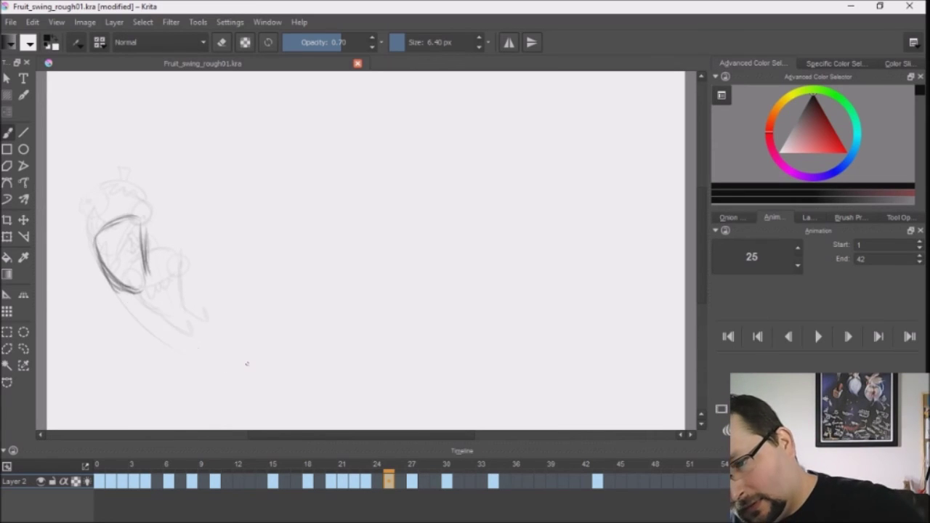
mouse_move(83, 186)
mouse_down()
mouse_move(94, 240)
mouse_move(168, 343)
mouse_up()
key(ctrl+z)
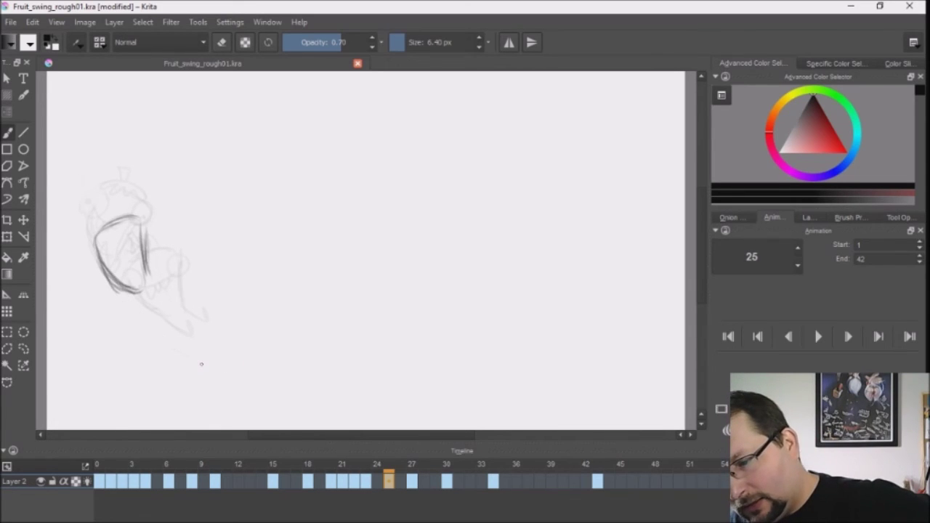
Compare the poses around frame 25 and move the frame 27 drawing slightly down to follow the swing's arc
key(Left)
key(Left)
key(Right)
key(Right)
key(Right)
key(Right)
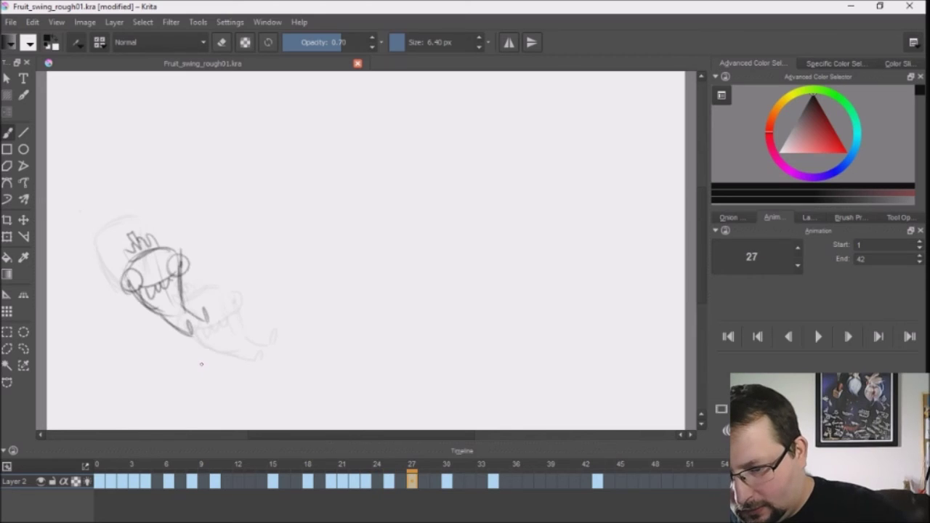
key(t)
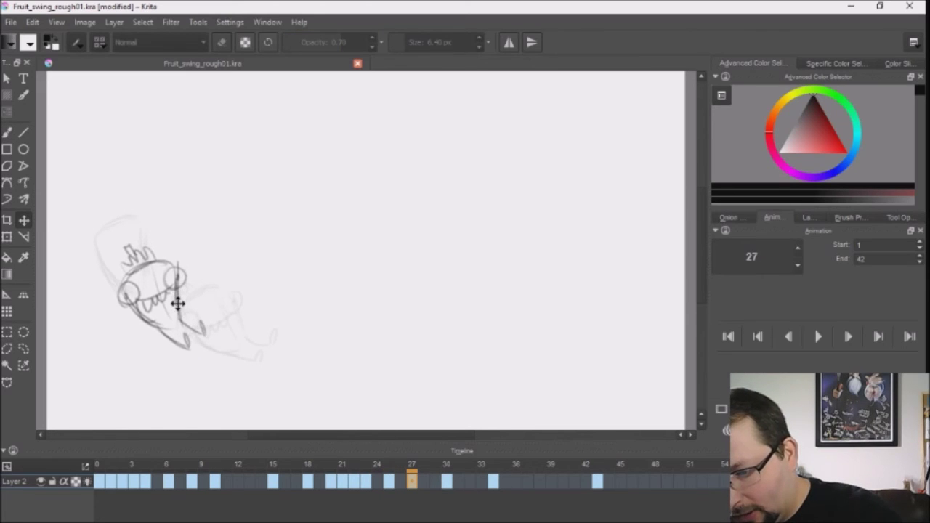
Step through the later keyframes and nudge the fruit pose slightly down and left to smooth the return arc
key(Right)
key(Right)
key(Right)
key(Right)
key(Right)
key(Right)
key(Right)
key(Left)
key(Left)
key(Left)
key(Left)
drag(247, 324, 243, 331)
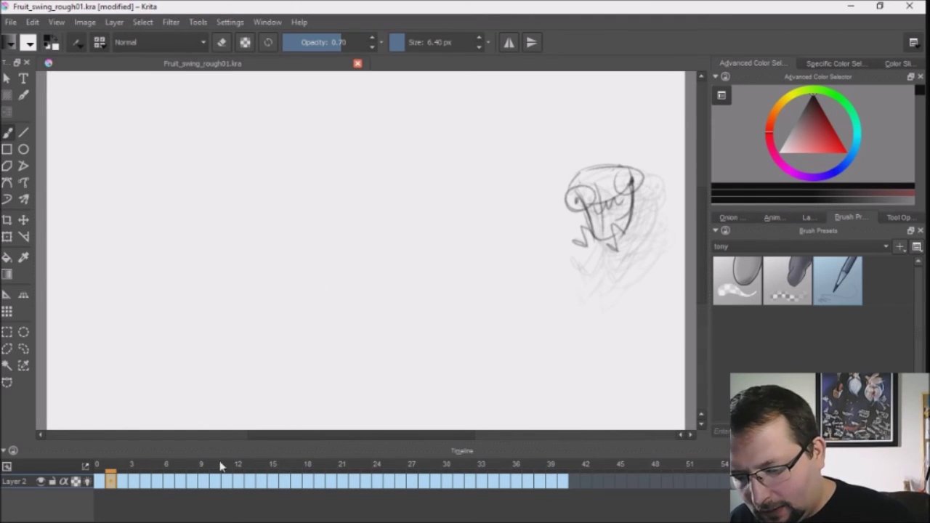
Scrub the opening frames of the filled-in rough passes to review the swing's motion
click(130, 468)
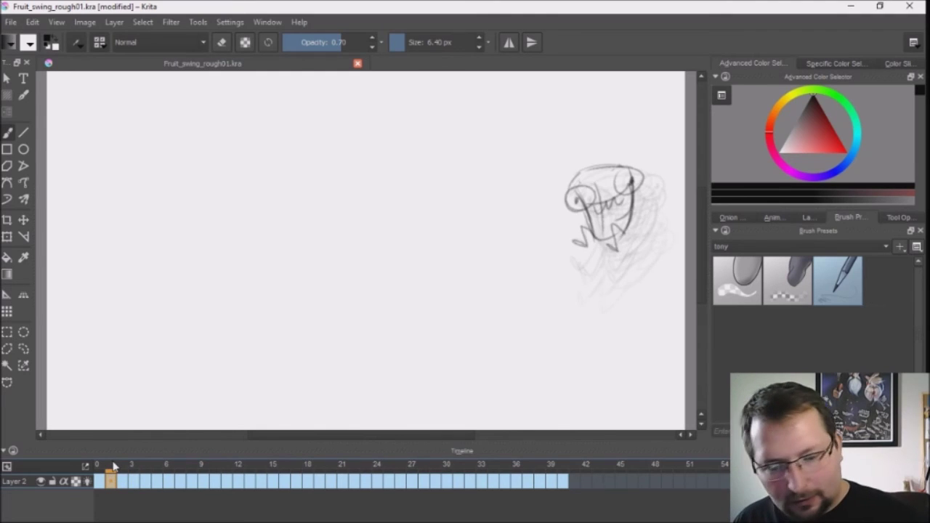
drag(176, 470, 120, 470)
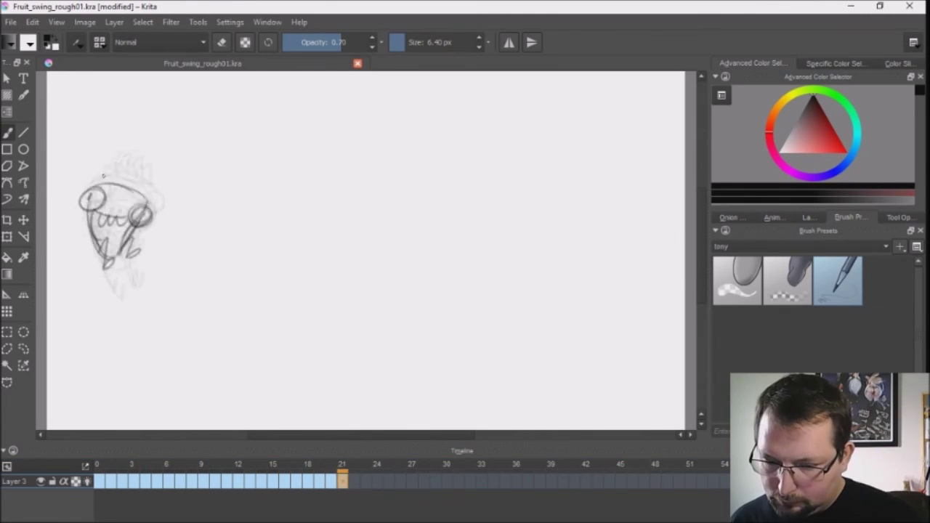
click(773, 218)
click(849, 217)
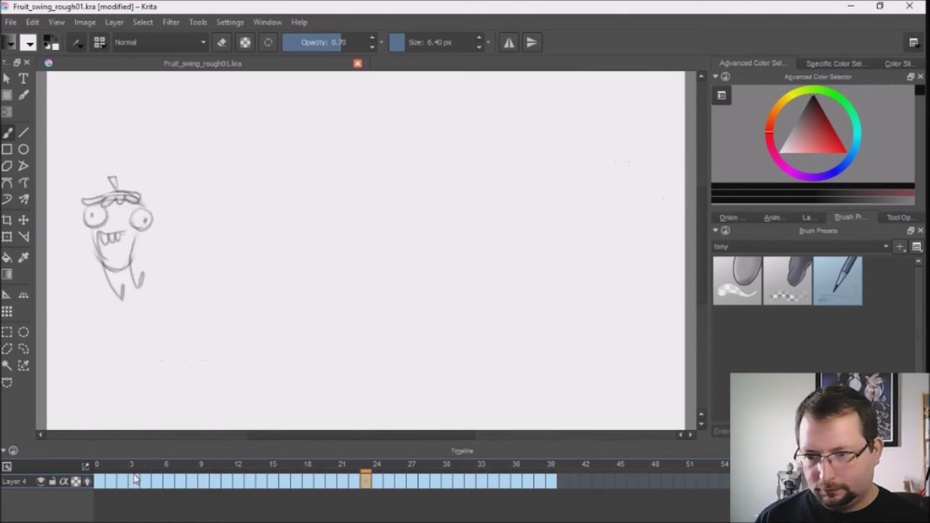
click(110, 472)
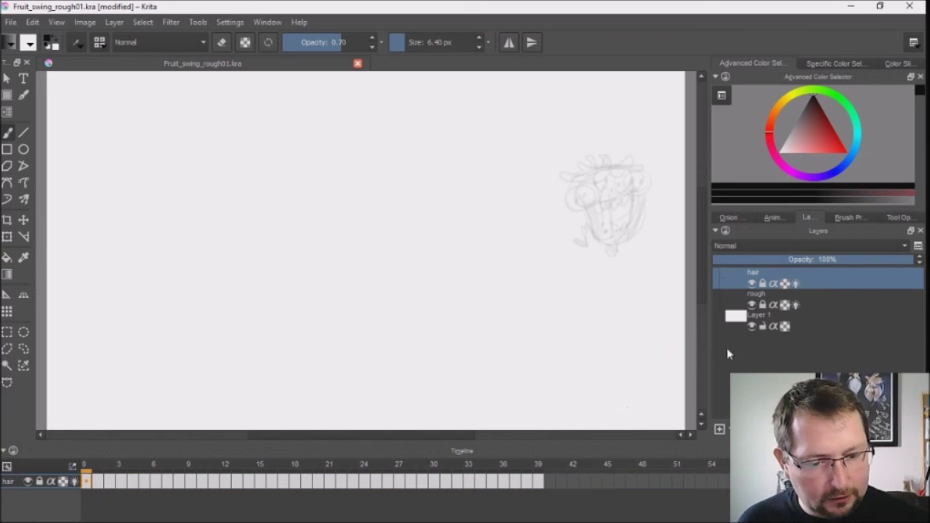
Add a new layer directly above the Layer 1 background and name it color
click(734, 323)
click(719, 428)
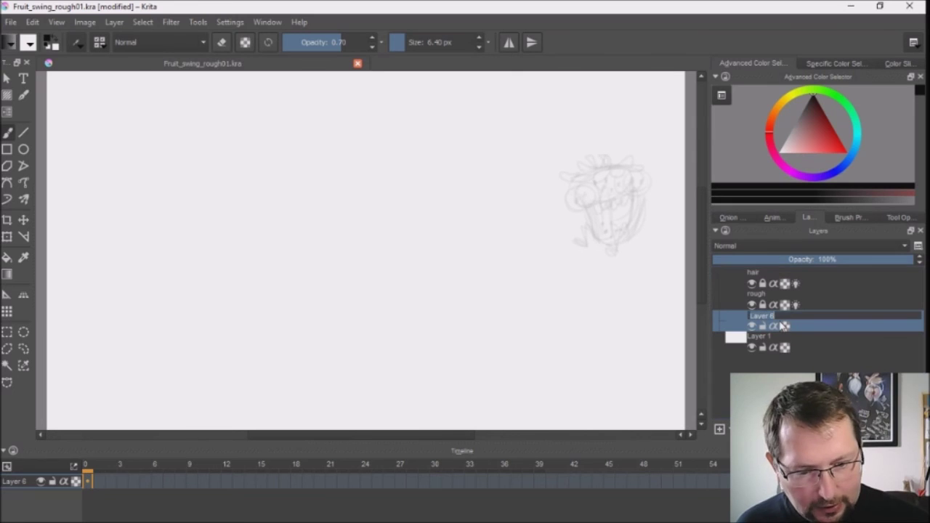
text(col)
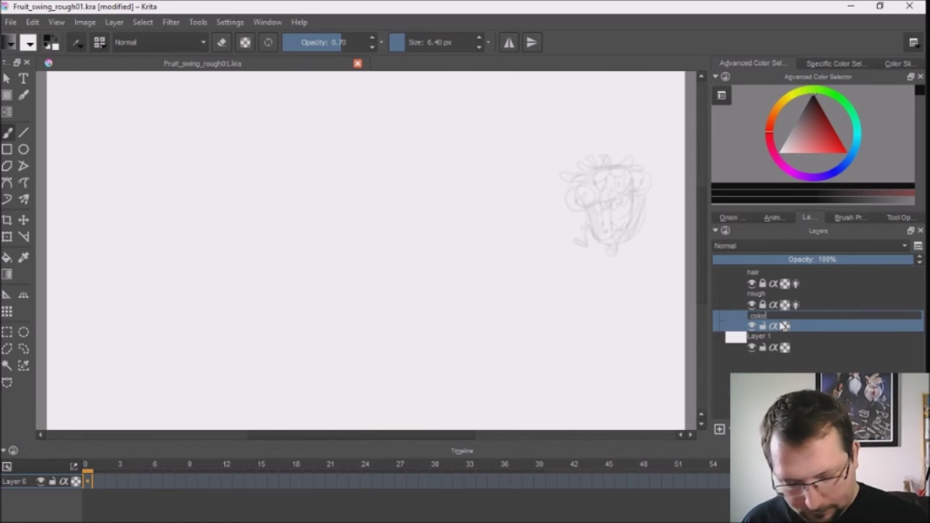
text(or)
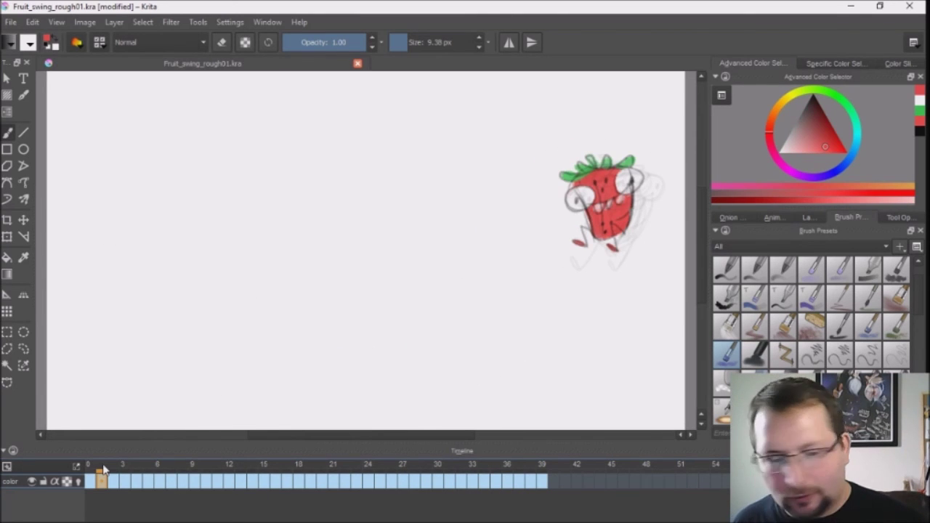
Switch to black with a 6.40 px brush at 0.70 opacity, and add a layer named rope directly above the rough layer
click(814, 95)
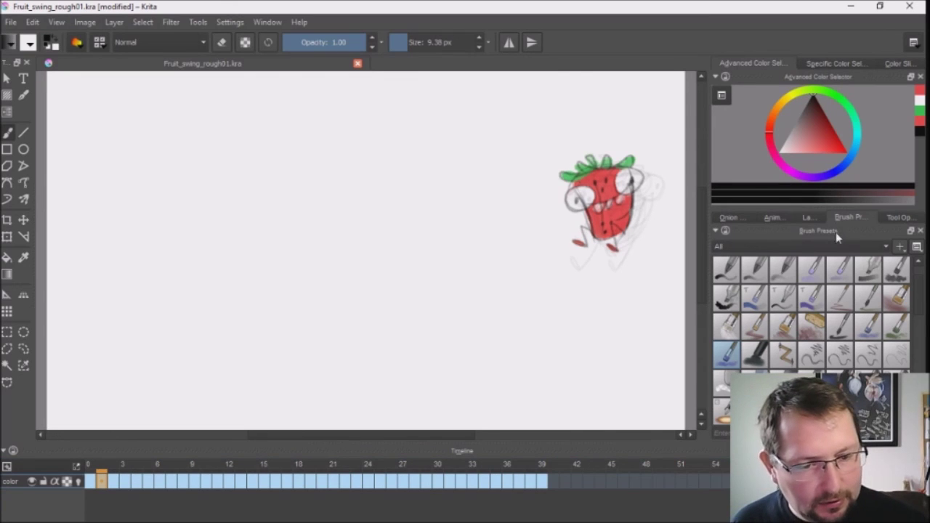
click(885, 248)
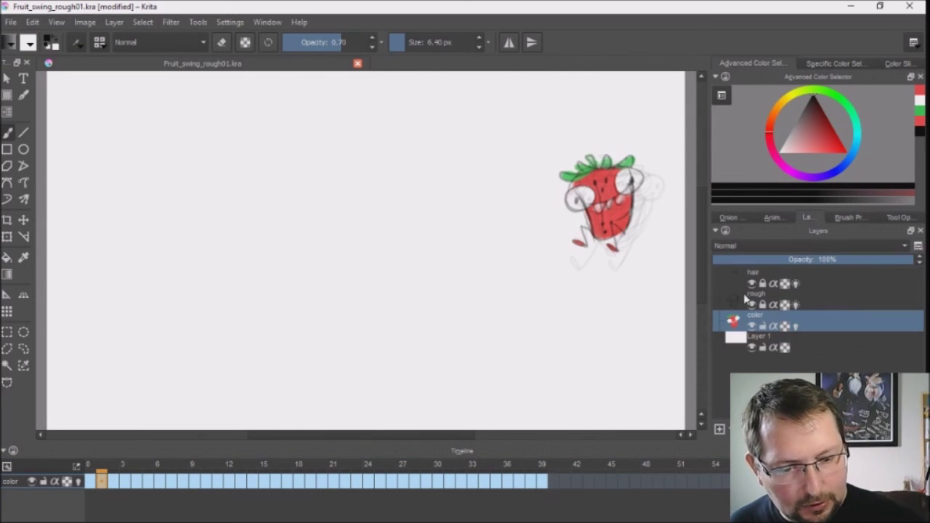
click(744, 289)
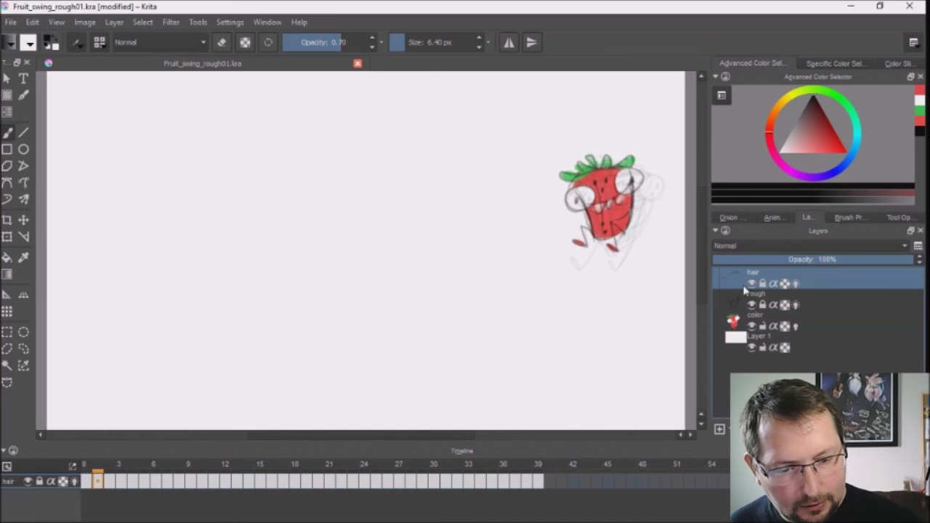
click(740, 304)
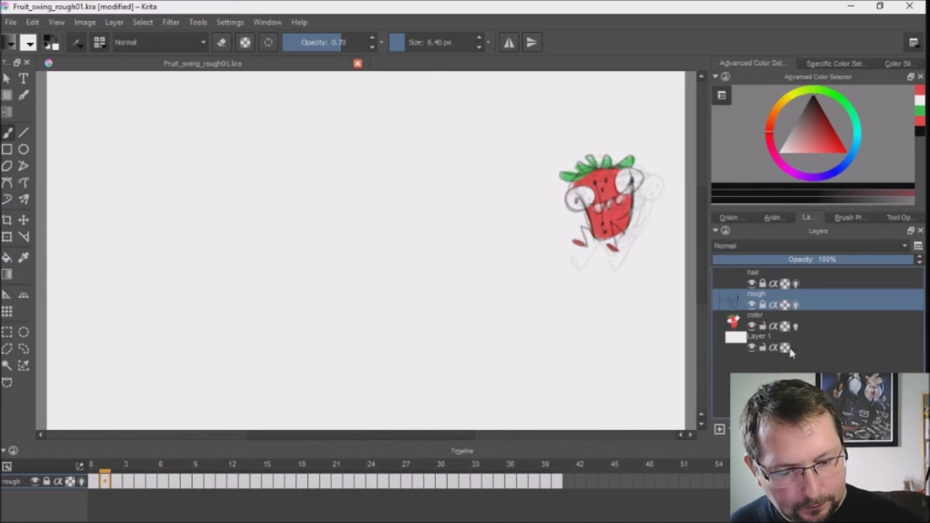
click(719, 430)
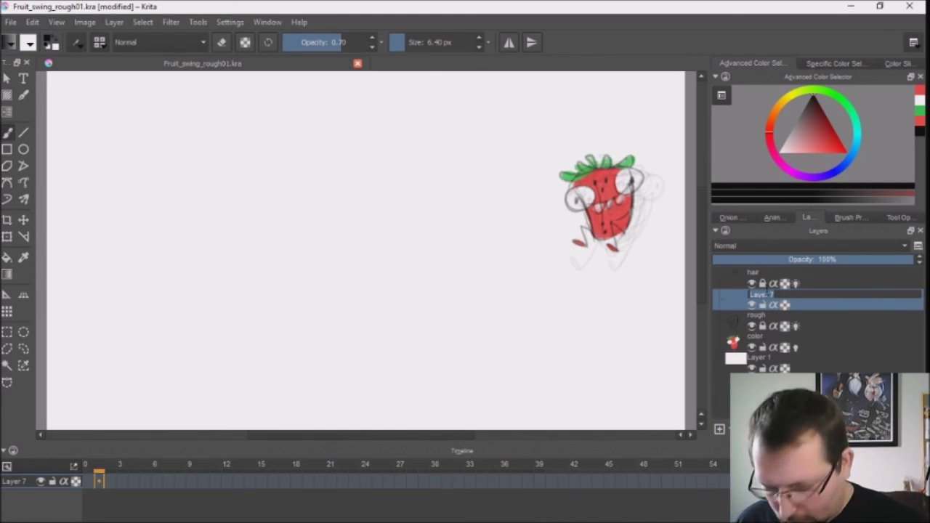
text(rop)
text(e)
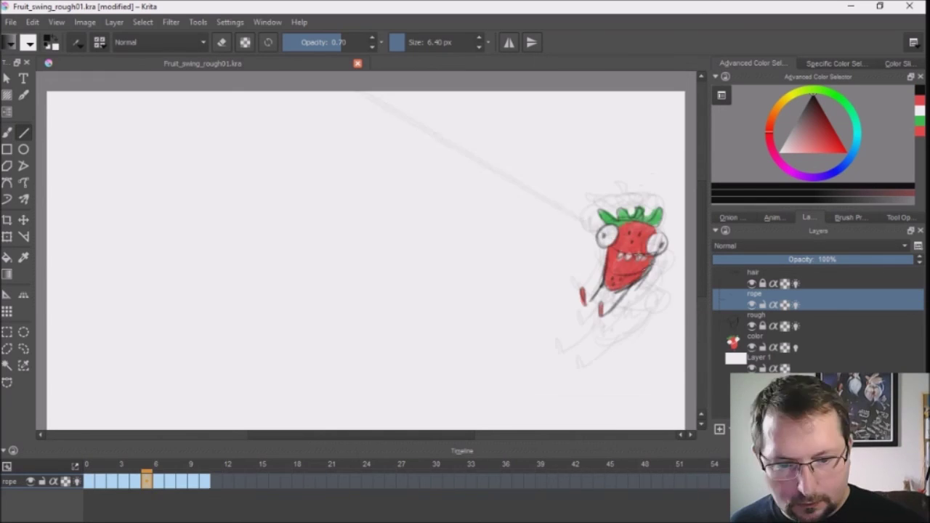
Draw a straight rope line from the canvas's top centre through the fruit on each frame of the swing, and review the playback
drag(359, 91, 659, 287)
key(Right)
mouse_move(359, 90)
mouse_down()
mouse_move(656, 303)
mouse_move(643, 347)
mouse_up()
key(Right)
key(Right)
scroll(354, 91, down, 1)
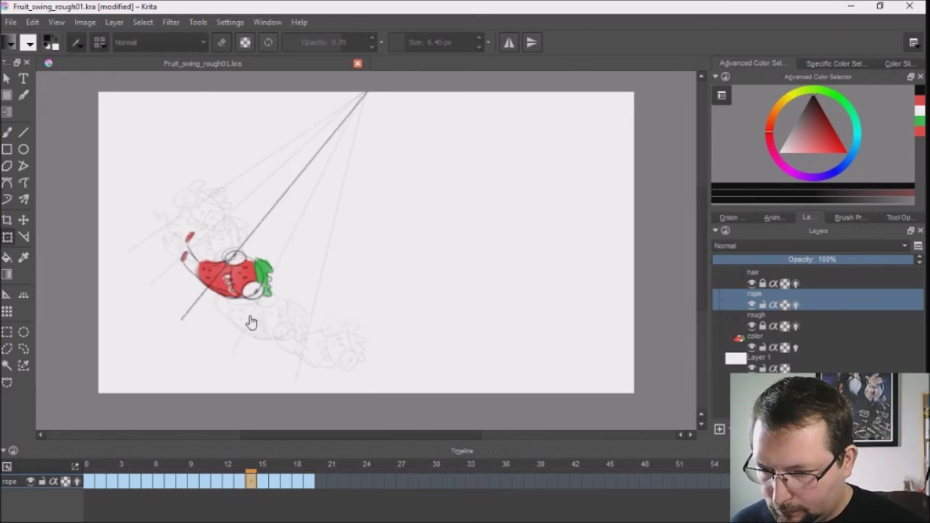
key(Right)
mouse_move(361, 92)
mouse_down()
mouse_move(158, 314)
mouse_move(182, 338)
mouse_up()
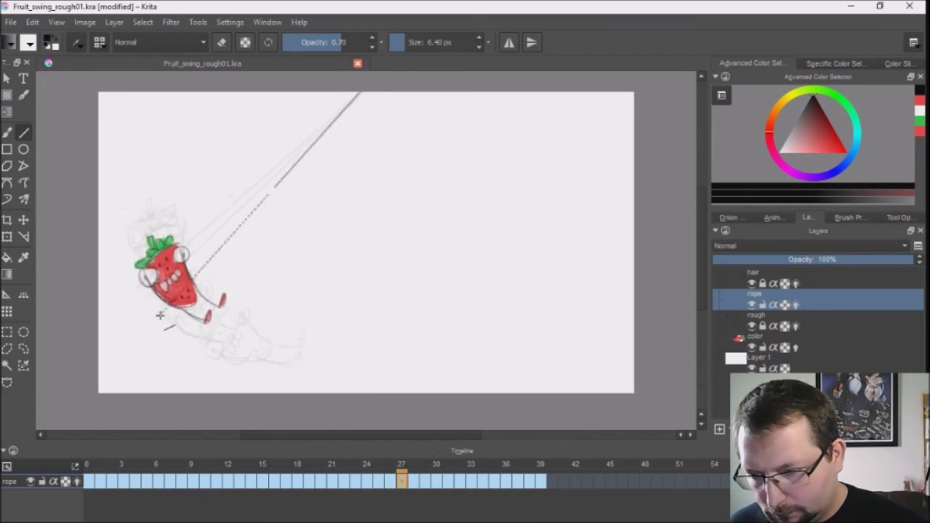
key(Right)
key(Right)
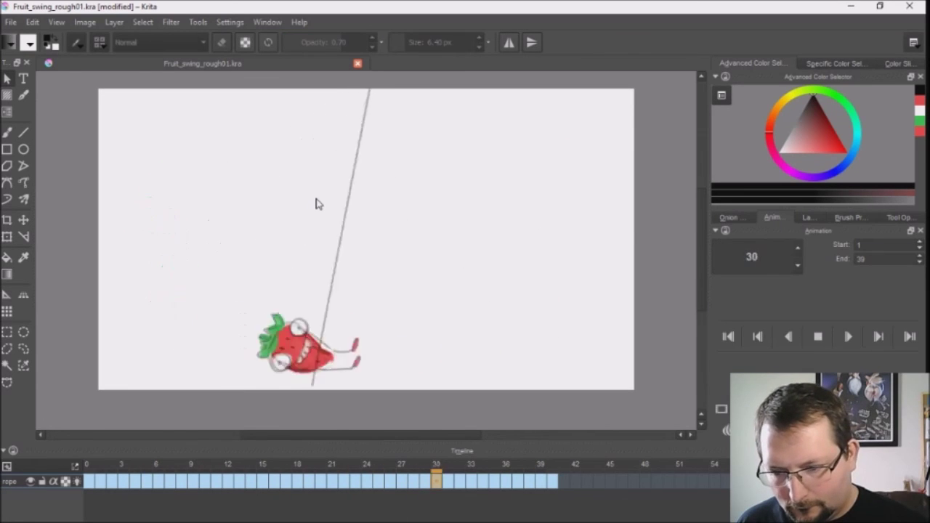
key(space)
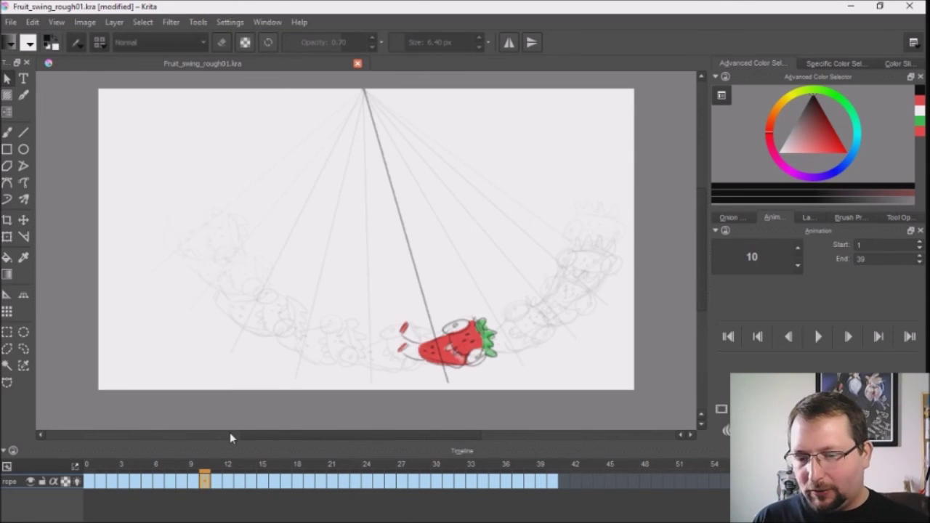